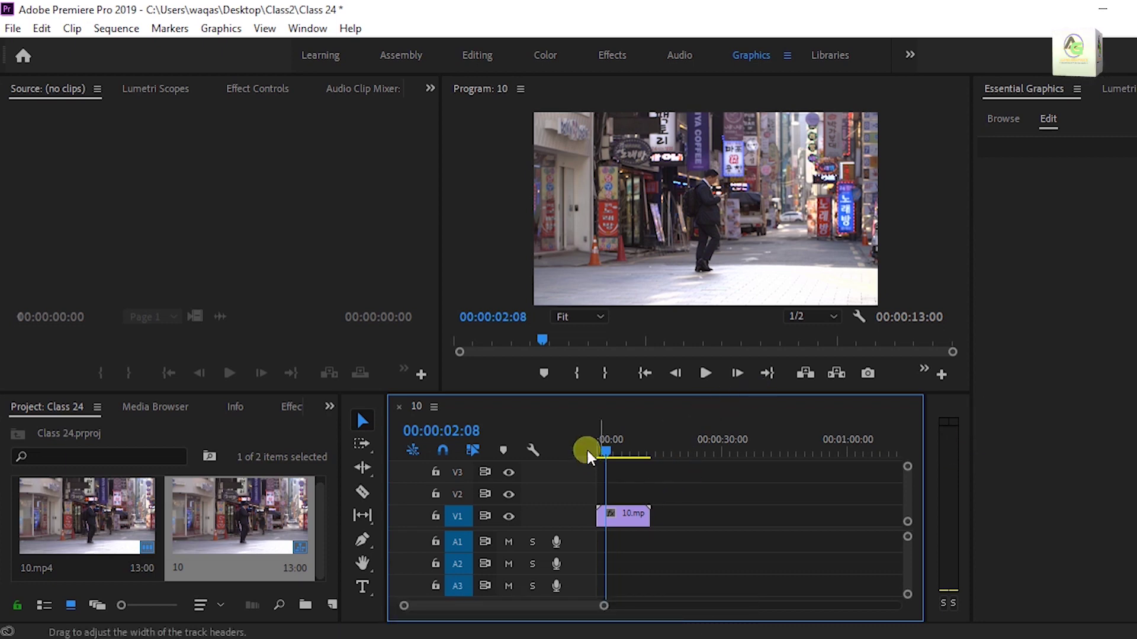
- At 00:00:01:12, draw a thin rectangle spanning the full frame width near the lower edge of the video
{"action": "left_click_drag", "start_coordinate": [604, 454], "coordinate": [603, 447]}
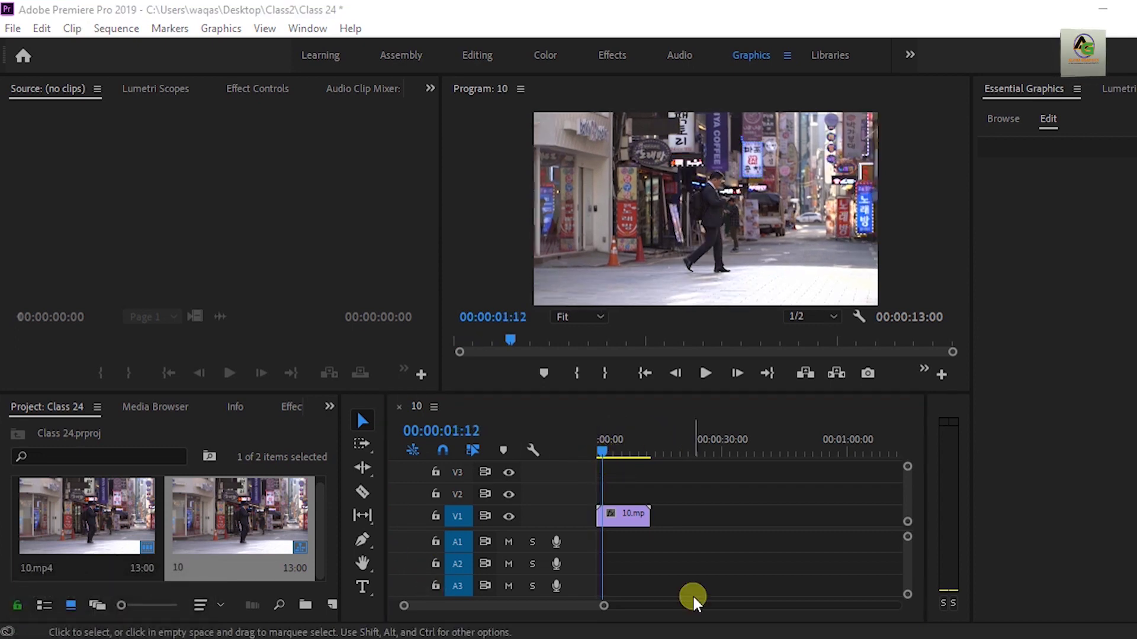
{"action": "left_click", "coordinate": [372, 552]}
{"action": "left_click_drag", "start_coordinate": [372, 551], "coordinate": [418, 567]}
{"action": "left_click_drag", "start_coordinate": [534, 274], "coordinate": [881, 294]}
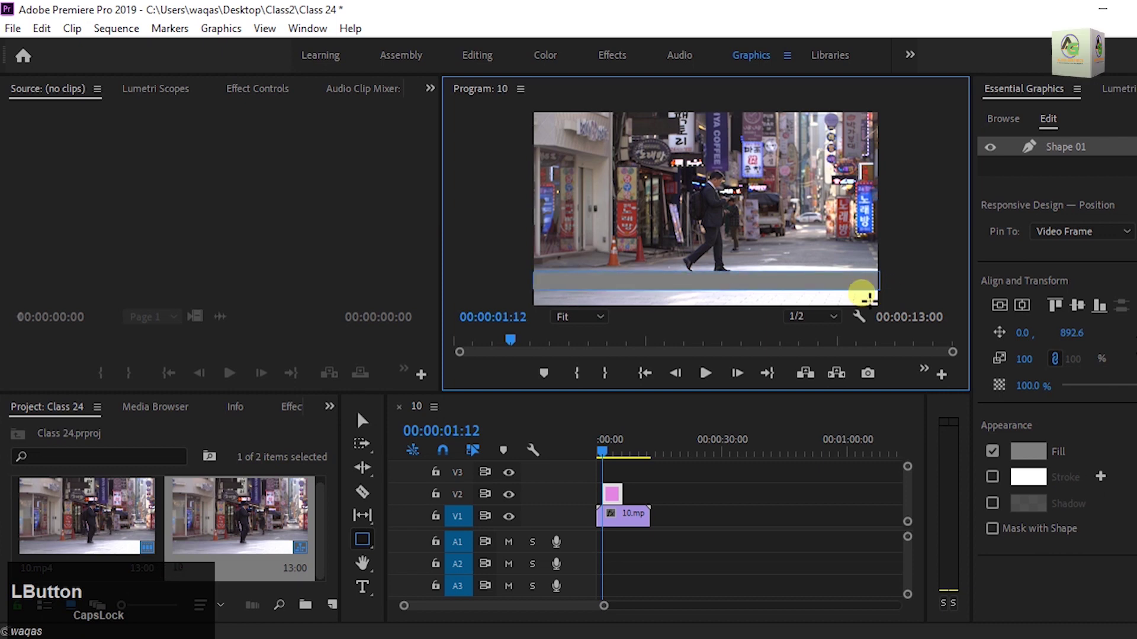
{"action": "left_click", "coordinate": [364, 418]}
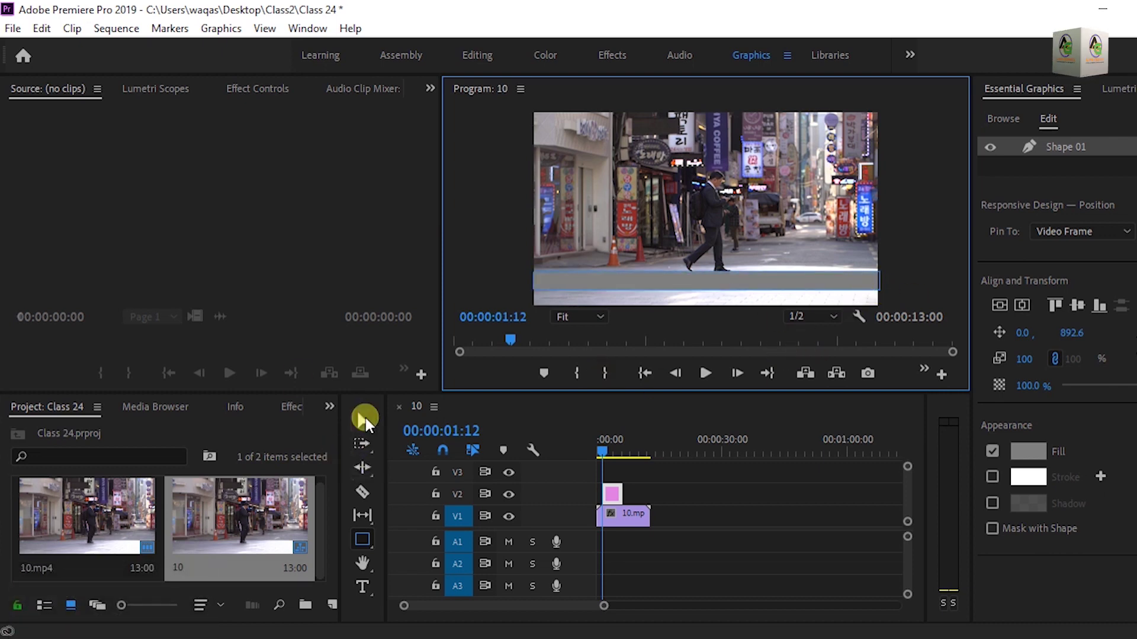
{"action": "left_click", "coordinate": [364, 415]}
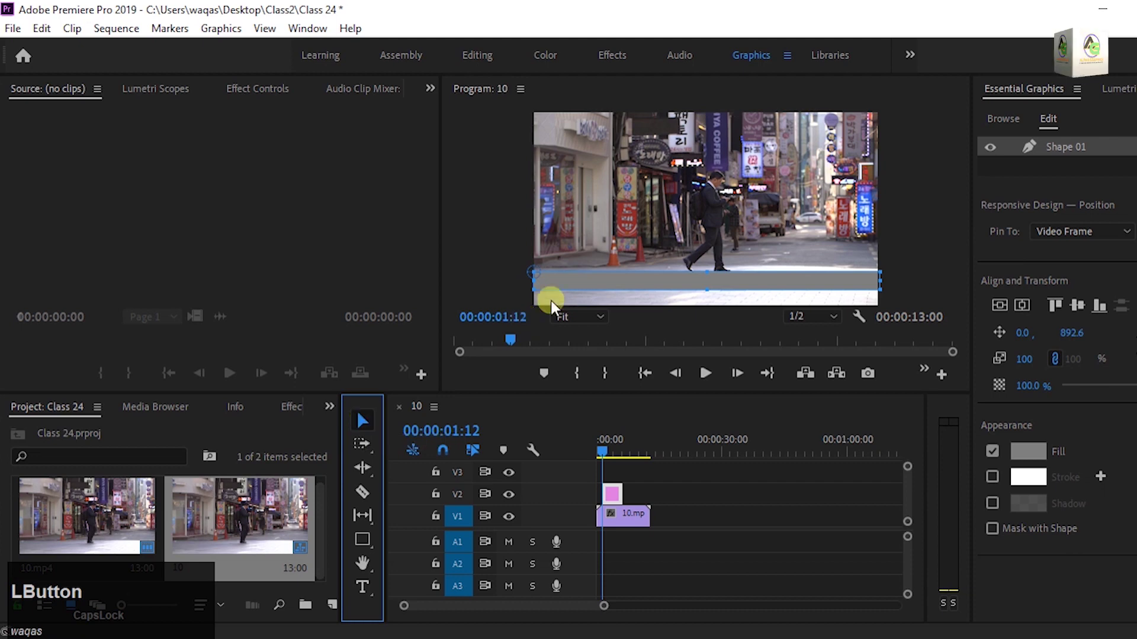
- Change the fill colour of the rectangle in the V2 graphic clip to dark blue
{"action": "left_click", "coordinate": [429, 90]}
{"action": "left_click", "coordinate": [456, 142]}
{"action": "left_click", "coordinate": [610, 492]}
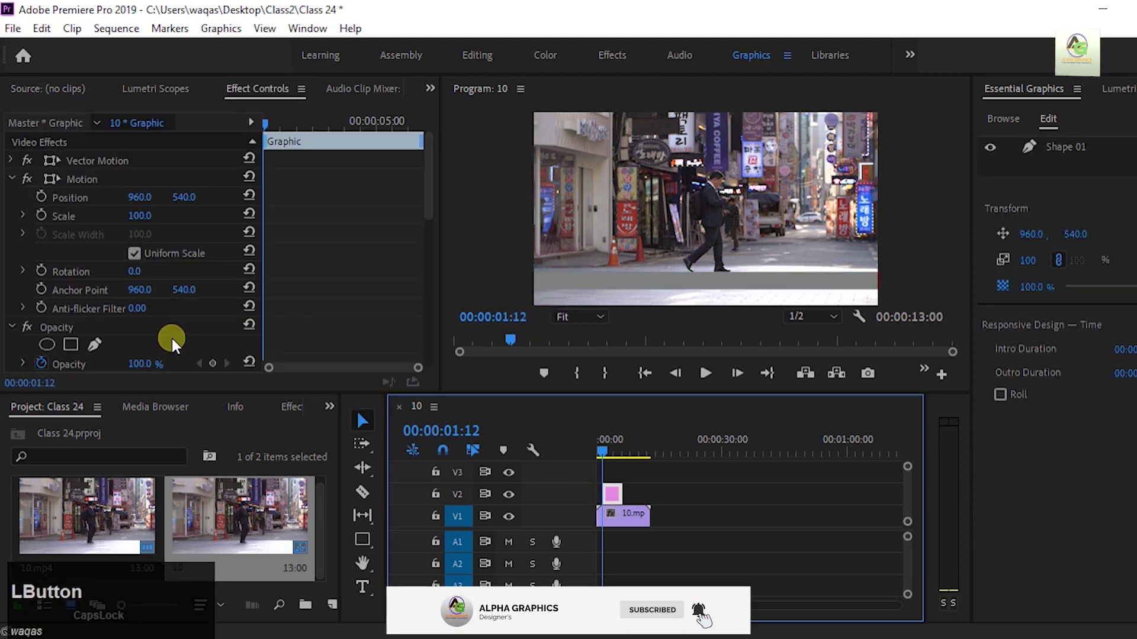
{"action": "scroll", "coordinate": [172, 343], "scroll_direction": "down", "scroll_amount": 5}
{"action": "scroll", "coordinate": [168, 331], "scroll_direction": "down", "scroll_amount": 2}
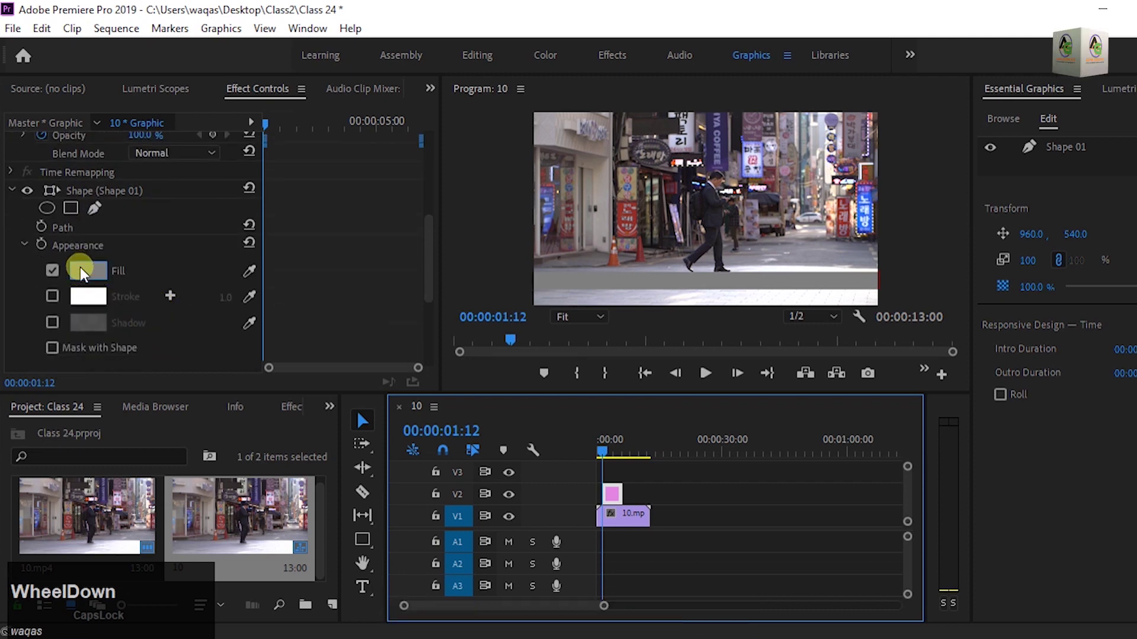
{"action": "left_click", "coordinate": [83, 271]}
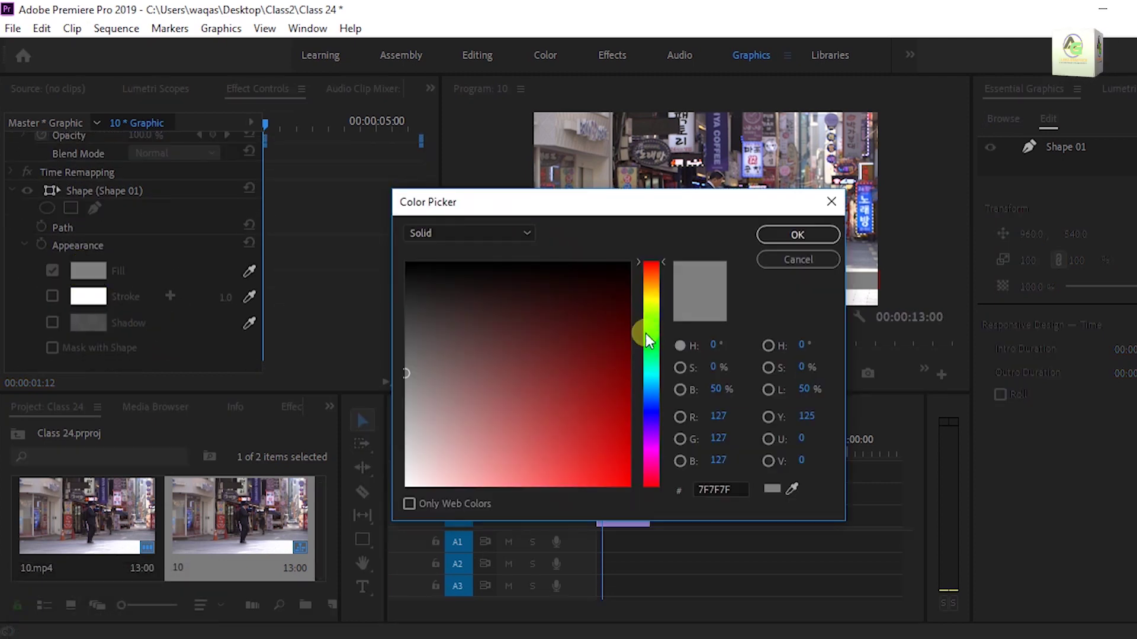
{"action": "left_click", "coordinate": [647, 410]}
{"action": "left_click", "coordinate": [599, 375]}
{"action": "left_click", "coordinate": [797, 235]}
- Enable the rectangle's stroke, colour it red and set its width to 16
{"action": "left_click", "coordinate": [52, 296]}
{"action": "left_click", "coordinate": [86, 300]}
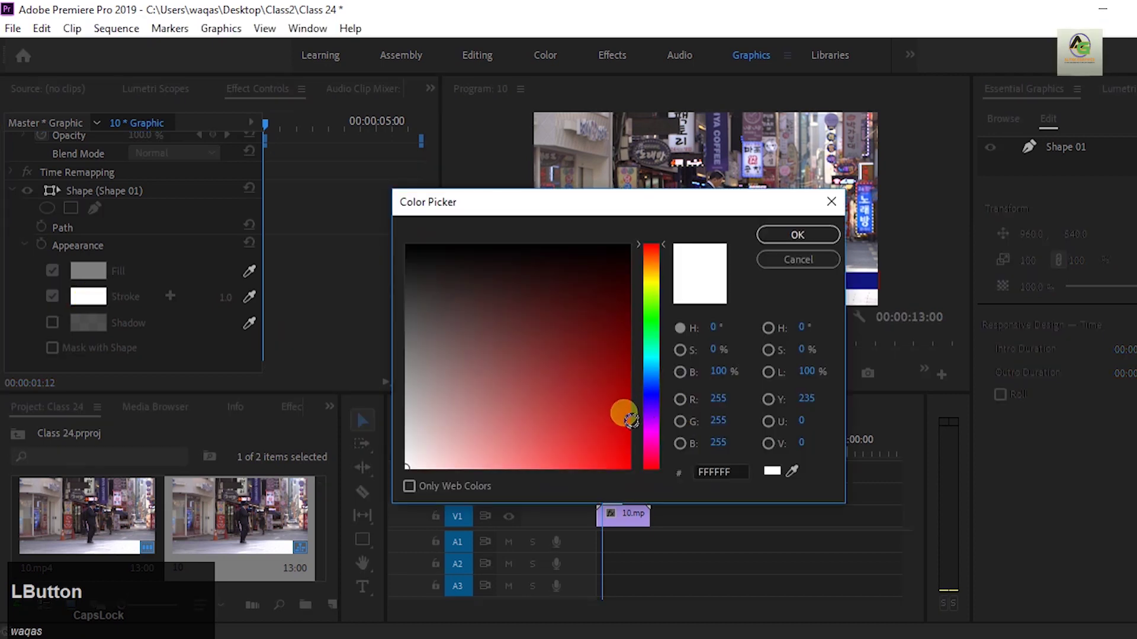
{"action": "left_click", "coordinate": [621, 417]}
{"action": "left_click", "coordinate": [763, 248]}
{"action": "left_click", "coordinate": [227, 296]}
{"action": "left_click_drag", "start_coordinate": [234, 302], "coordinate": [235, 297]}
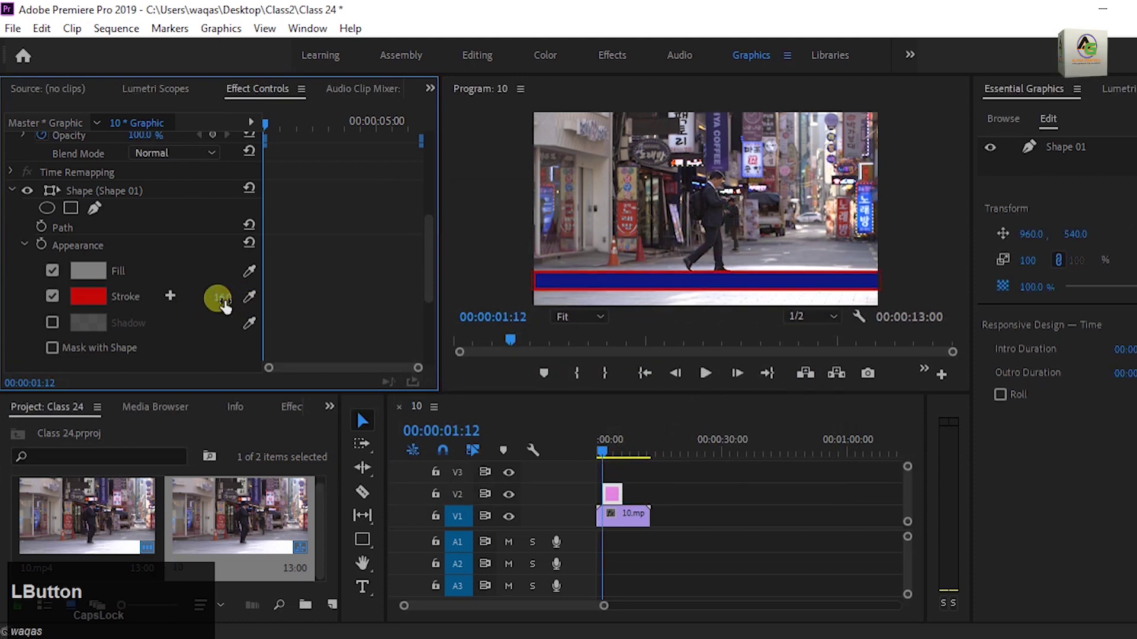
- Stretch the graphic clip on V2 to cover the whole video clip and park the playhead at 00:00:01:07
{"action": "mouse_move", "coordinate": [595, 453]}
{"action": "left_mouse_down"}
{"action": "mouse_move", "coordinate": [603, 449]}
{"action": "mouse_move", "coordinate": [593, 451]}
{"action": "left_mouse_up"}
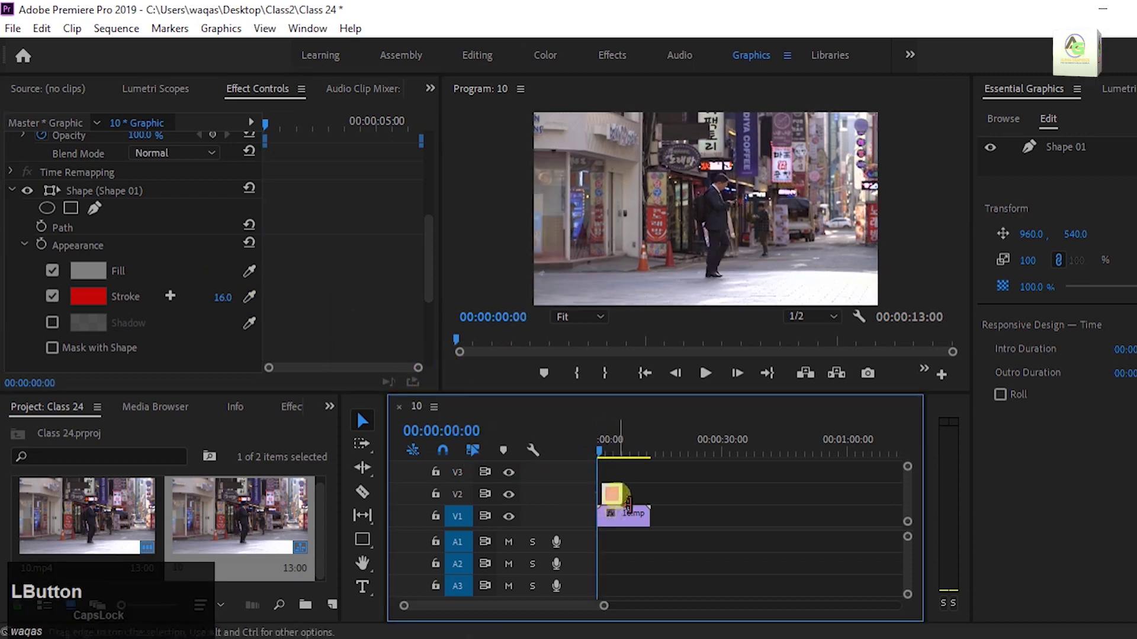
{"action": "left_click_drag", "start_coordinate": [631, 500], "coordinate": [663, 503]}
{"action": "left_click_drag", "start_coordinate": [602, 450], "coordinate": [604, 449]}
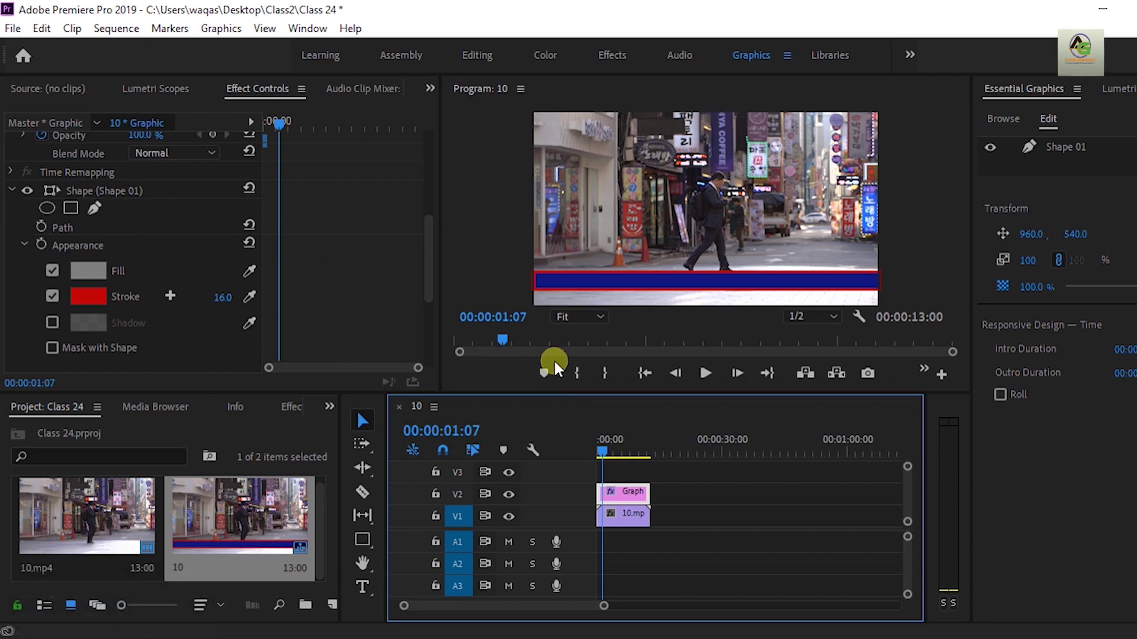
- Make the blue bar slightly taller and move it down to the lower edge of the frame, at vertical position 975.5
{"action": "left_click", "coordinate": [559, 279]}
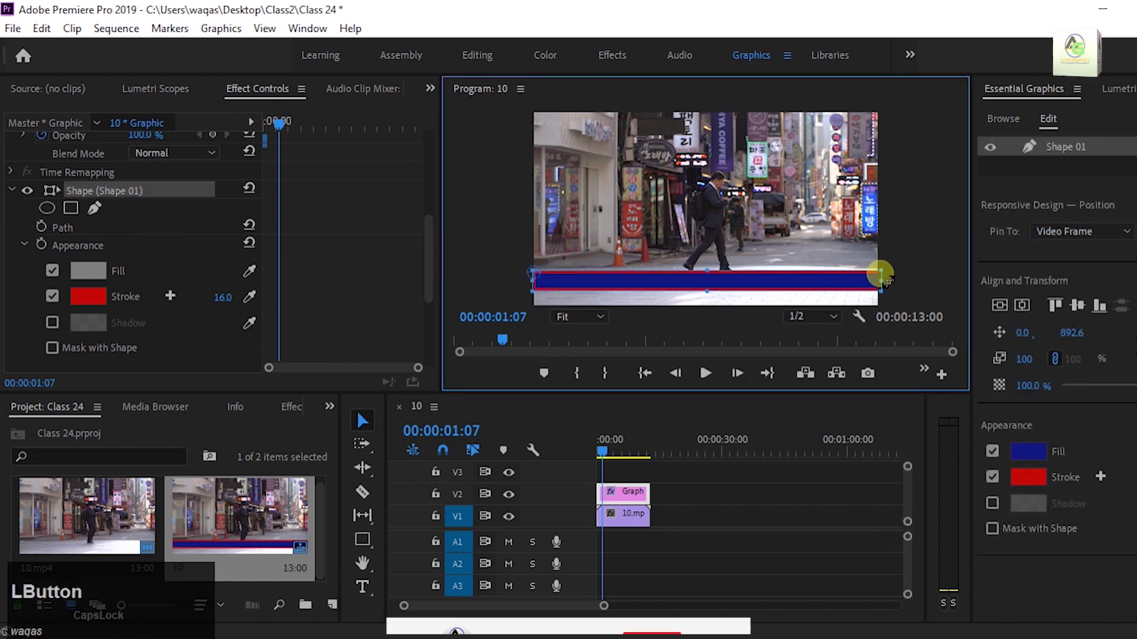
{"action": "left_click_drag", "start_coordinate": [880, 272], "coordinate": [881, 263]}
{"action": "left_click", "coordinate": [363, 423]}
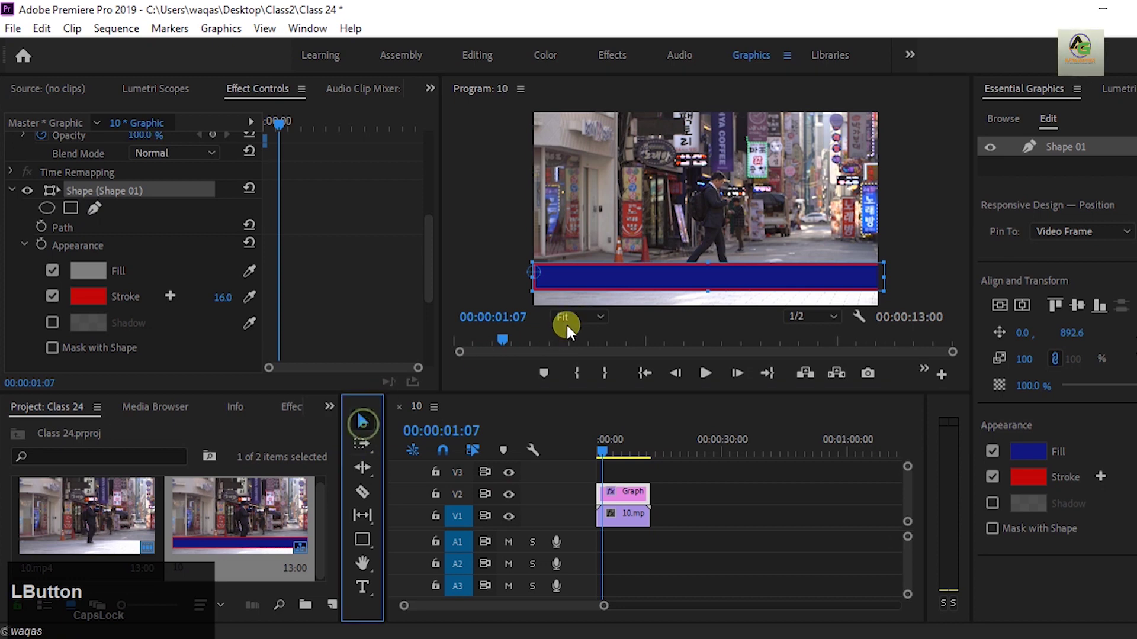
{"action": "mouse_move", "coordinate": [626, 285]}
{"action": "left_mouse_down"}
{"action": "mouse_move", "coordinate": [625, 272]}
{"action": "mouse_move", "coordinate": [630, 296]}
{"action": "left_mouse_up"}
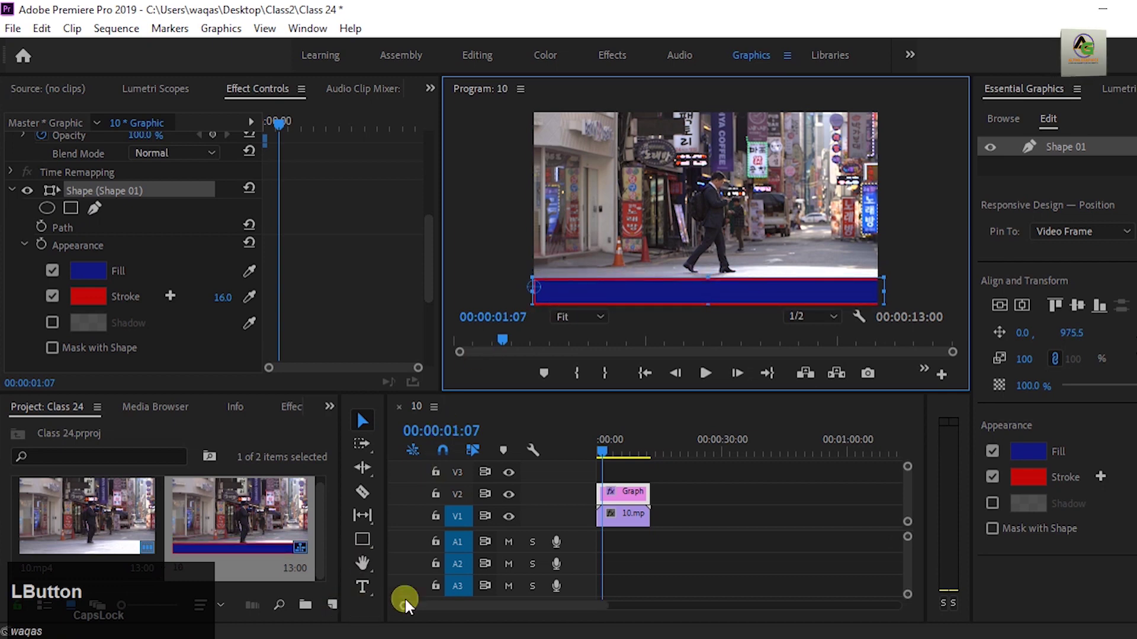
- Try adding one long line of placeholder letters across the blue bar with the Type tool
{"action": "left_click", "coordinate": [366, 595]}
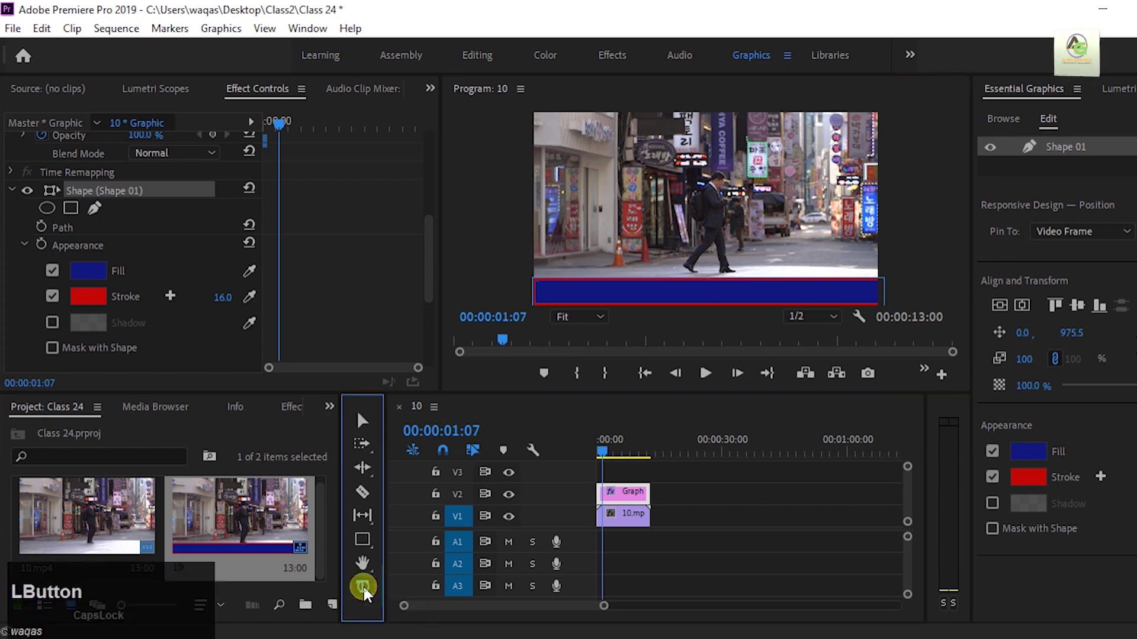
{"action": "left_click", "coordinate": [545, 285]}
{"action": "type", "text": "f"}
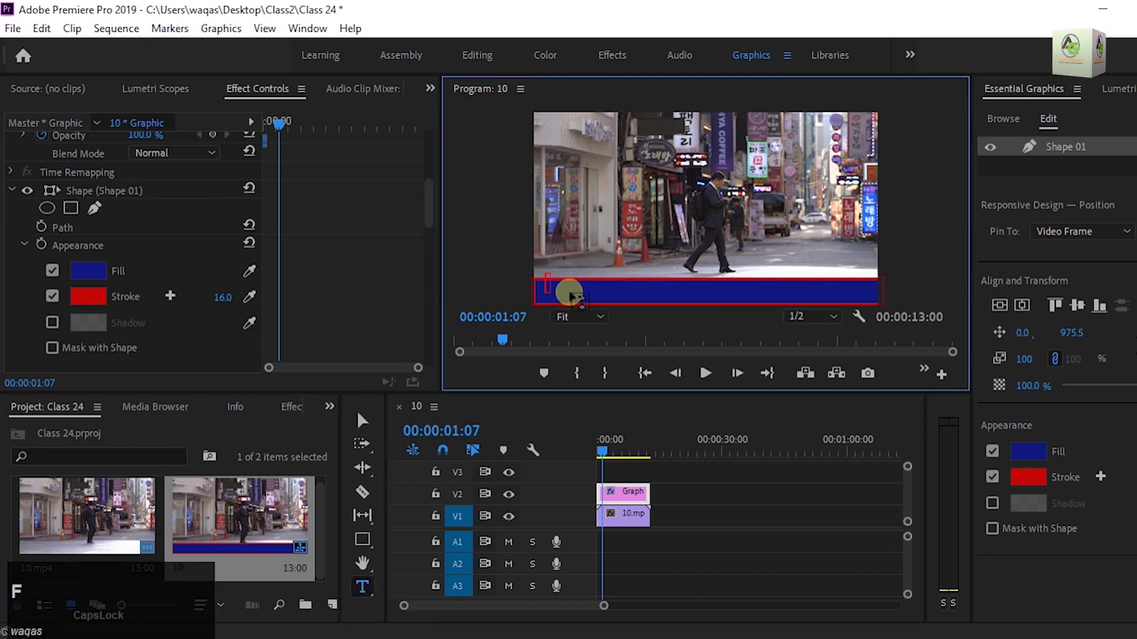
{"action": "type", "text": "kjkjkjkjkjkjkjj"}
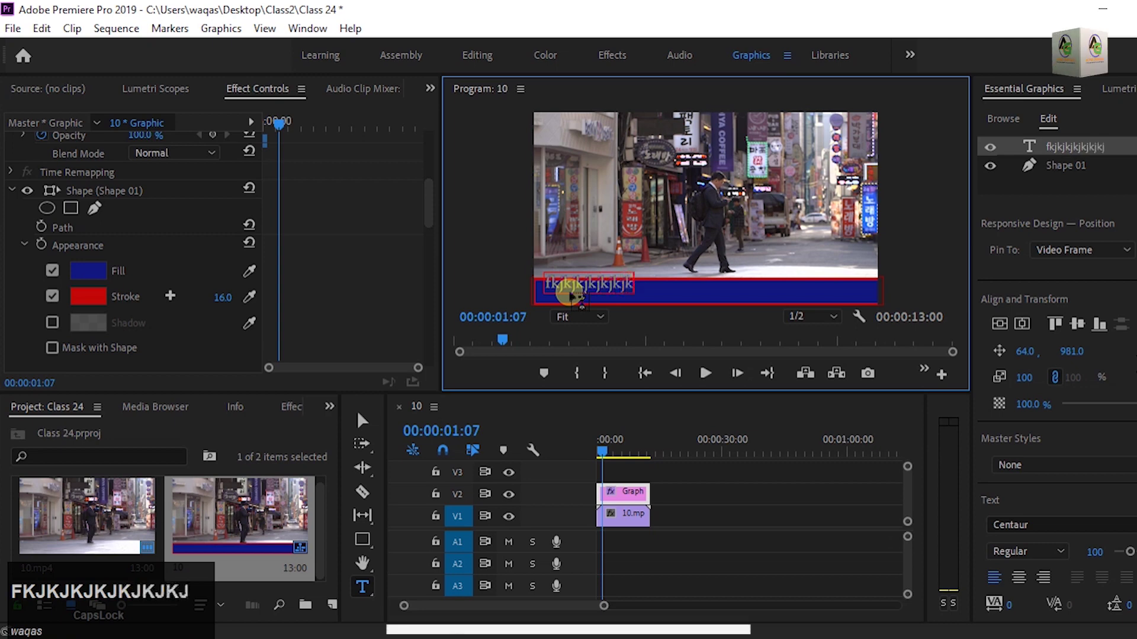
{"action": "type", "text": "kjkjkjkjkjkkj"}
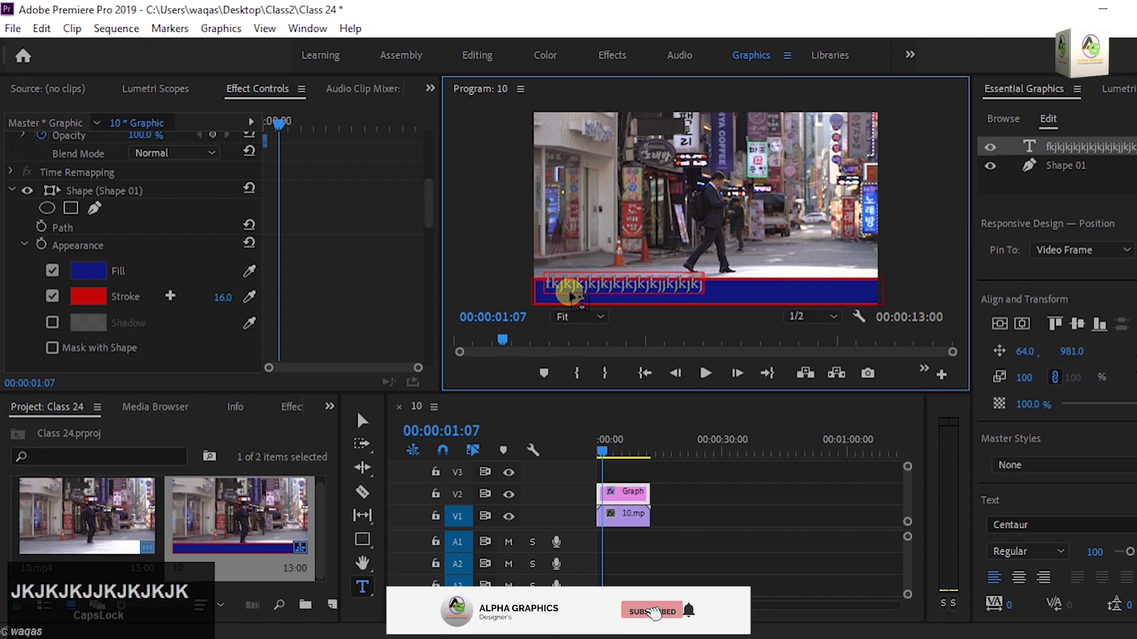
{"action": "type", "text": "kjkjkjkjkjjkjkj"}
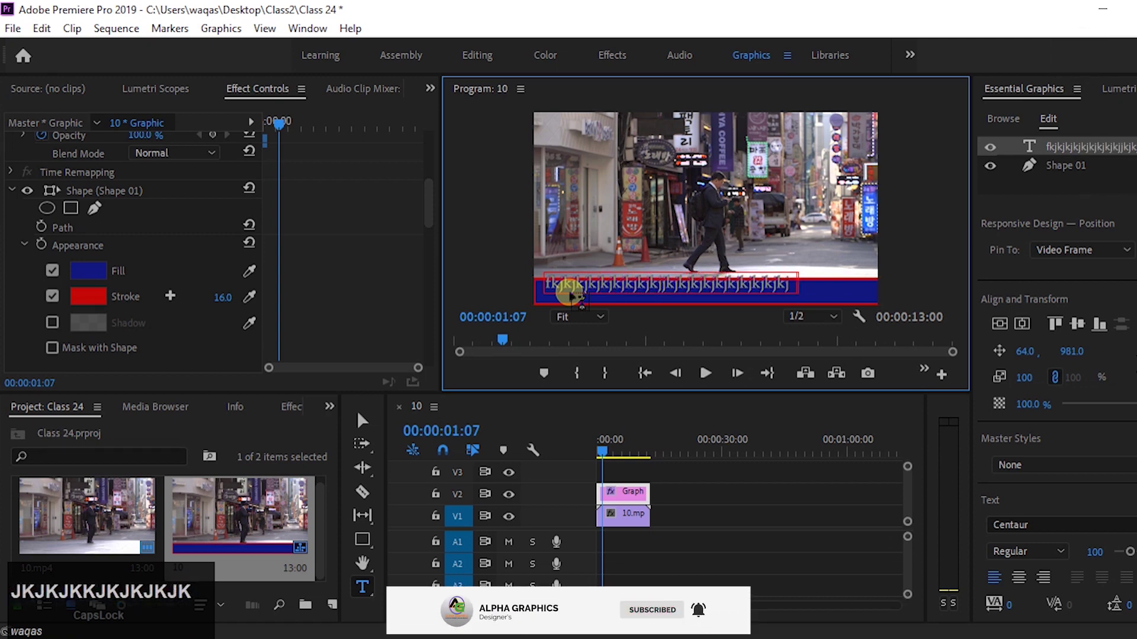
{"action": "type", "text": "kjkjkjkjjkjkjkjk"}
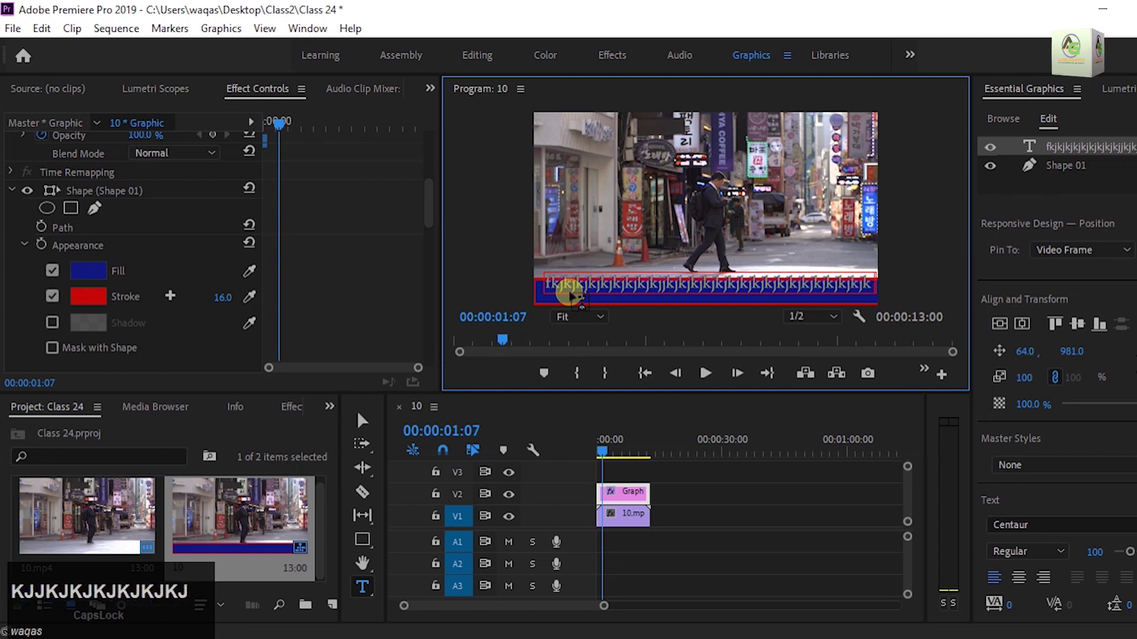
{"action": "key", "text": "ctrl+s"}
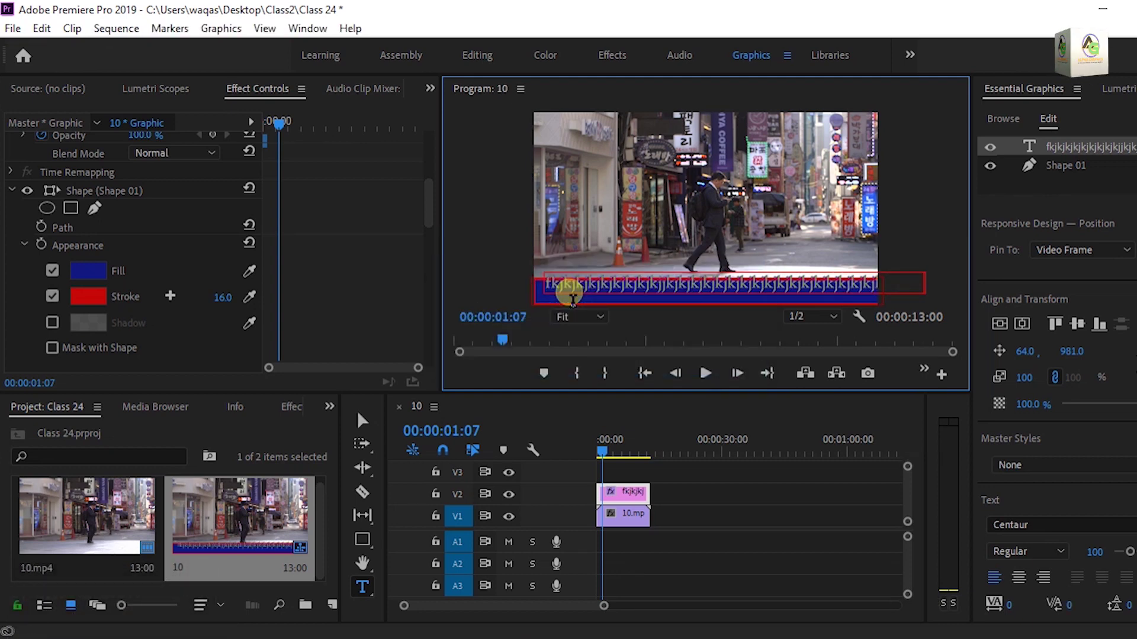
- Clear the placeholder letters and delete their text layer from the graphic
{"action": "key", "text": "ctrl+a"}
{"action": "key", "text": "BackSpace"}
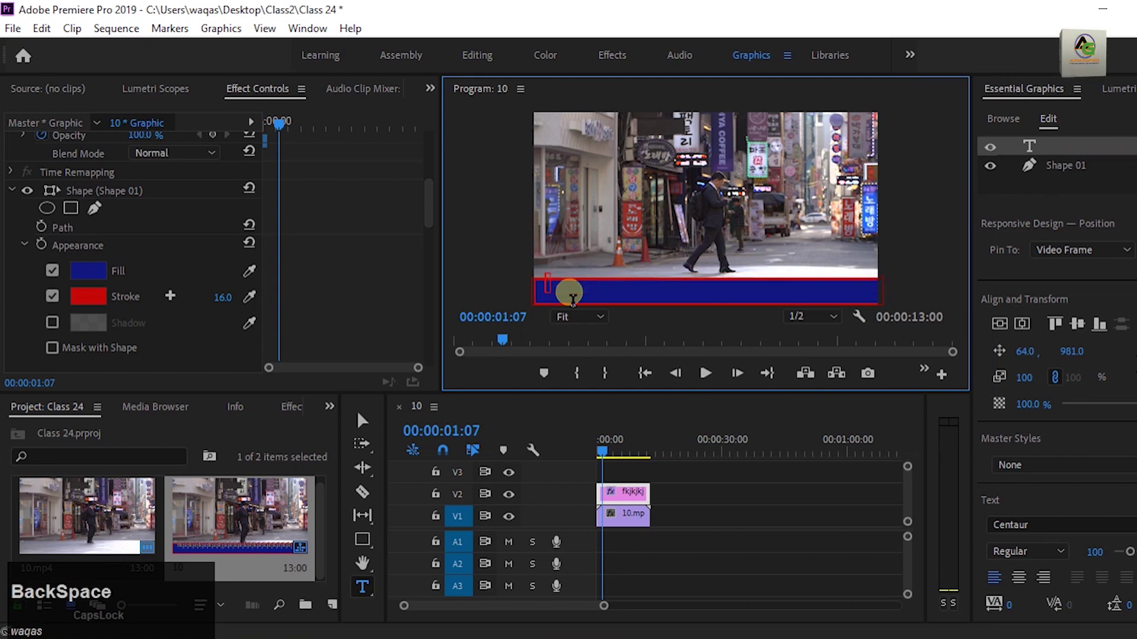
{"action": "left_click", "coordinate": [364, 421]}
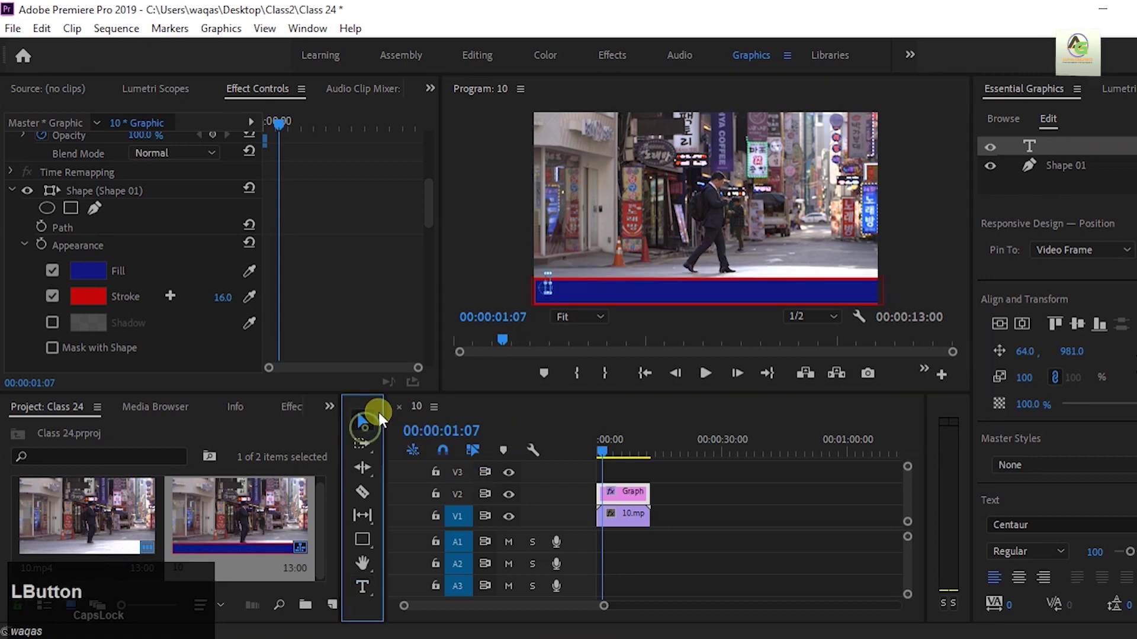
{"action": "left_click", "coordinate": [582, 318]}
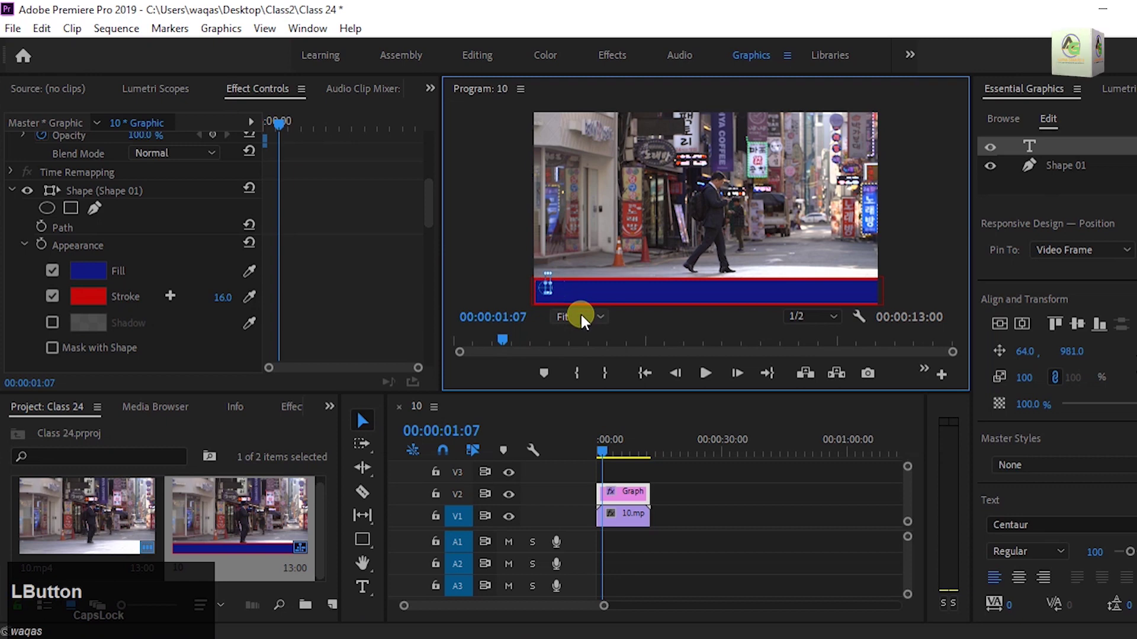
{"action": "key", "text": "Delete"}
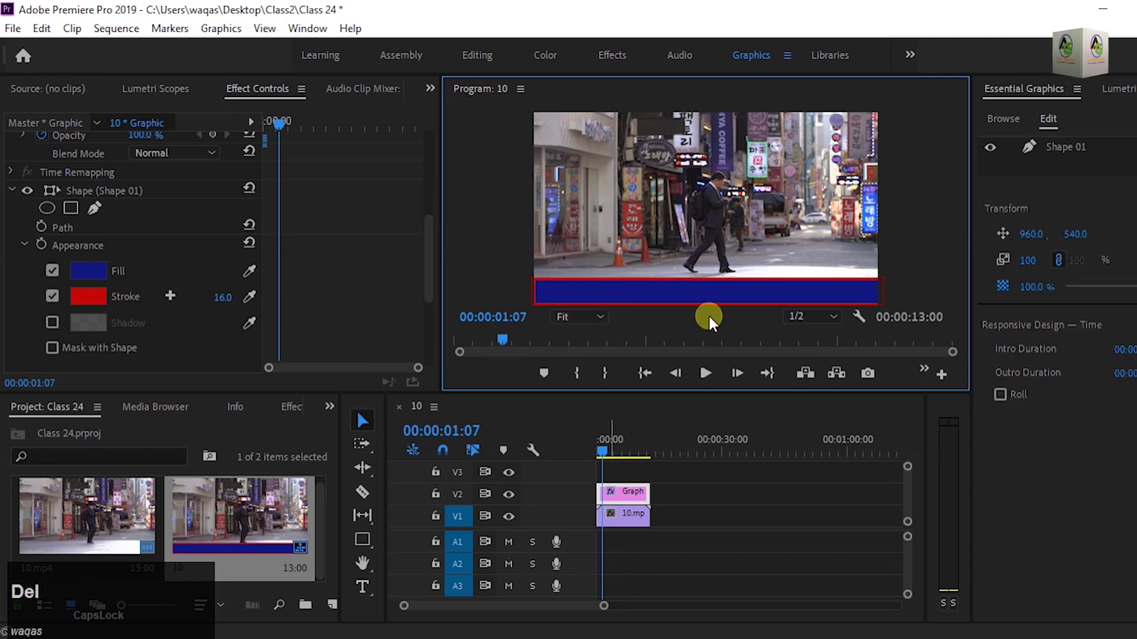
- Create a new legacy title named Scroll Bar at 1920 x 1080 and 25.00 fps with square pixels
{"action": "left_click", "coordinate": [21, 31]}
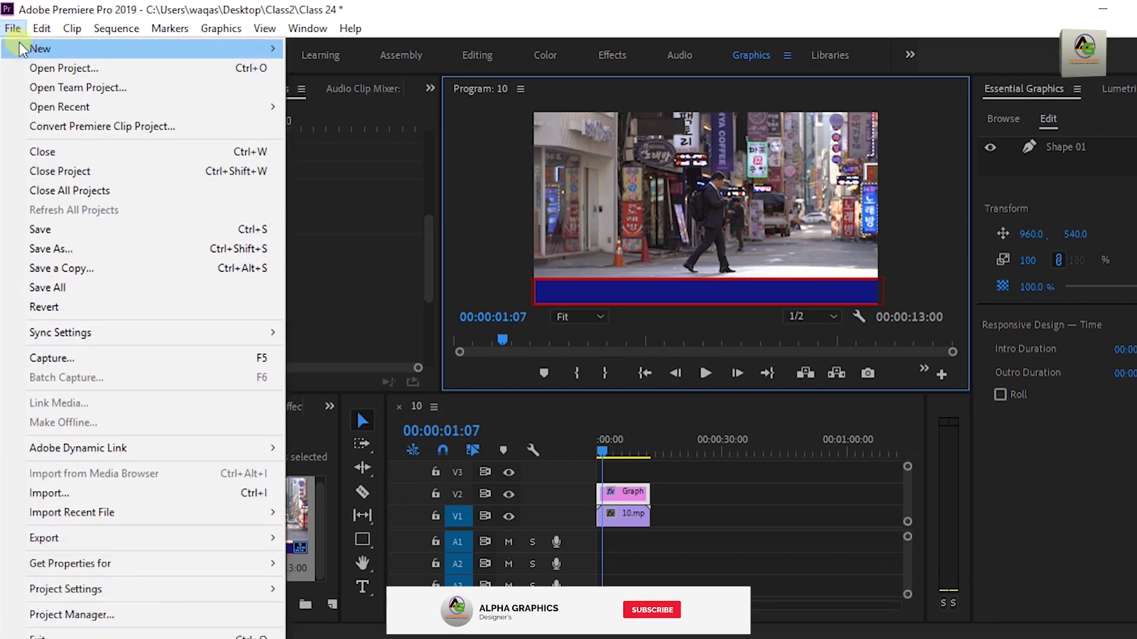
{"action": "mouse_move", "coordinate": [21, 47]}
{"action": "left_click", "coordinate": [368, 243]}
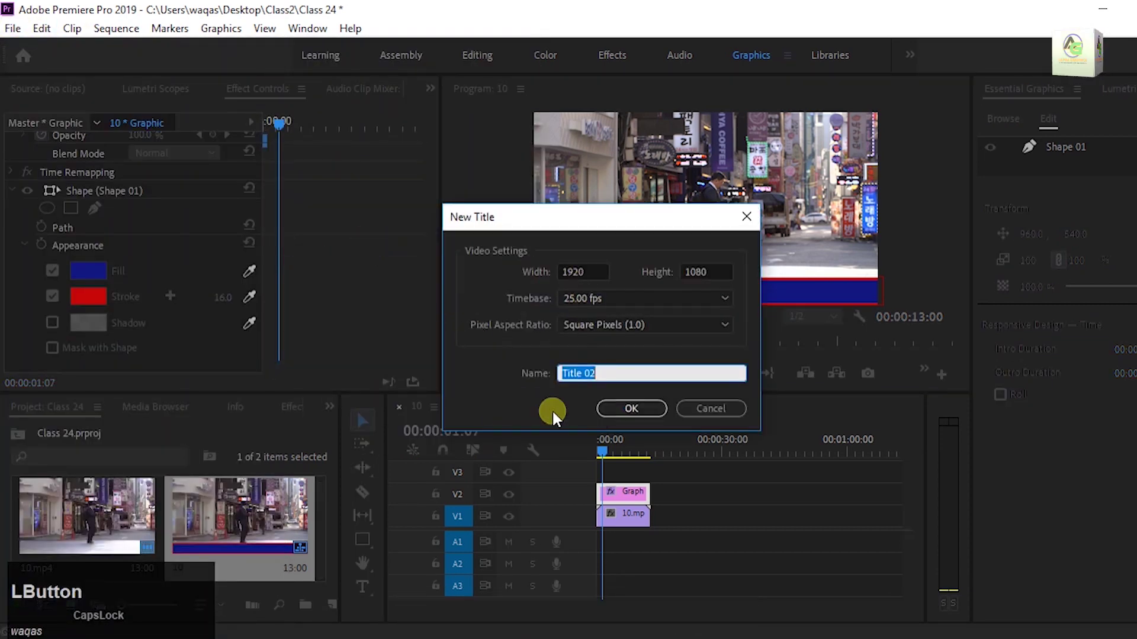
{"action": "left_click_drag", "start_coordinate": [538, 220], "coordinate": [647, 200]}
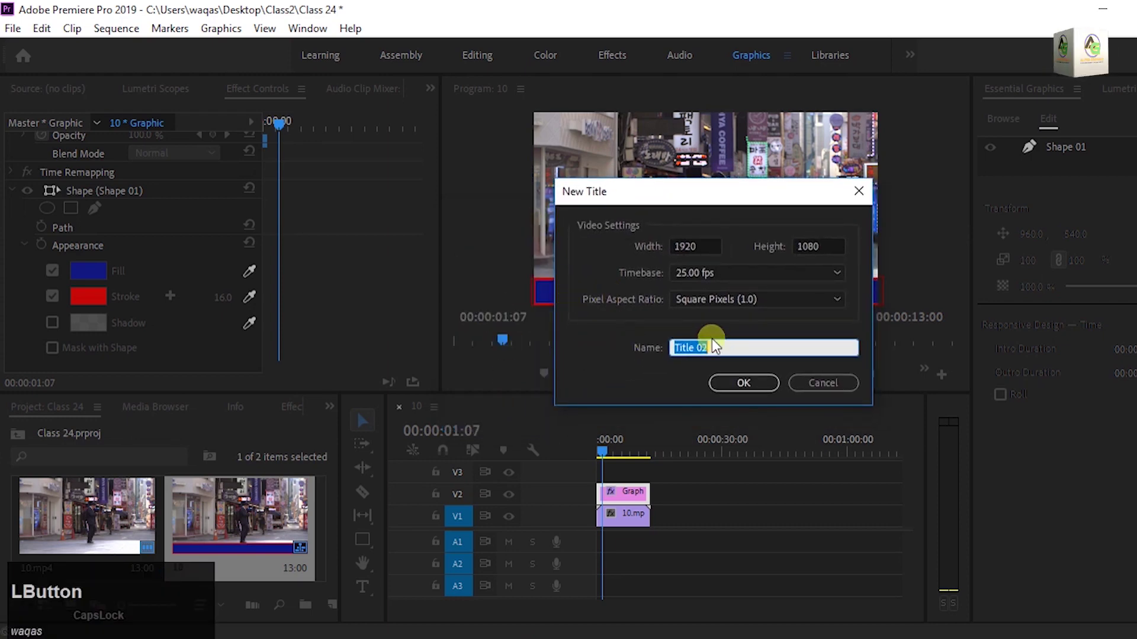
{"action": "key", "text": "BackSpace"}
{"action": "key", "text": "Caps_Lock"}
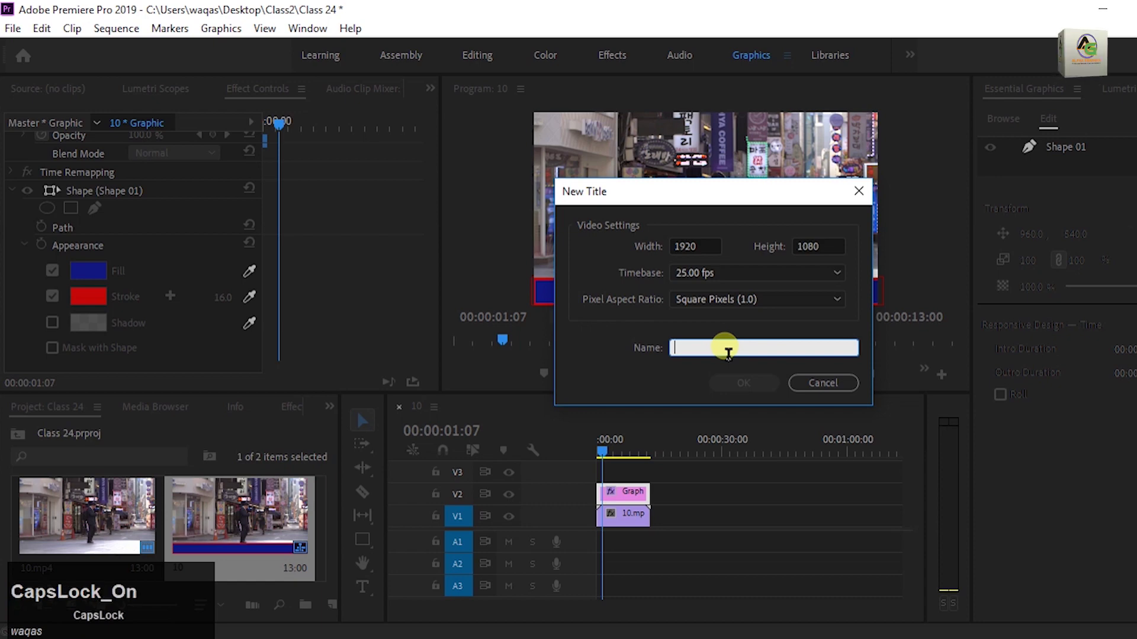
{"action": "type", "text": "Scroll"}
{"action": "key", "text": "Caps_Lock"}
{"action": "type", "text": "Bar"}
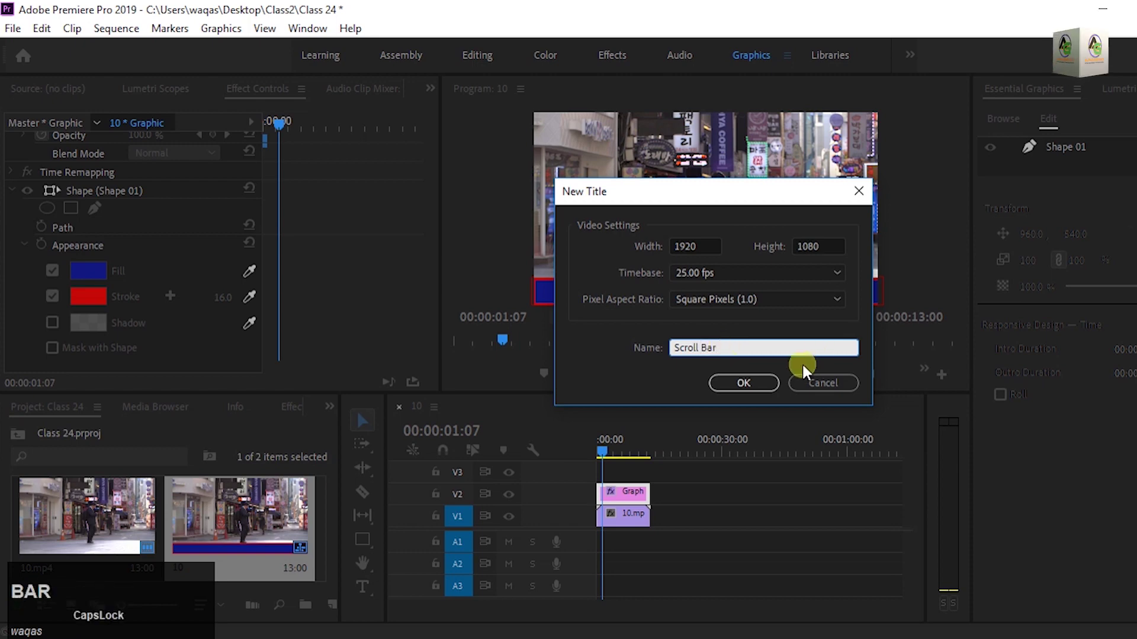
{"action": "left_click", "coordinate": [749, 382]}
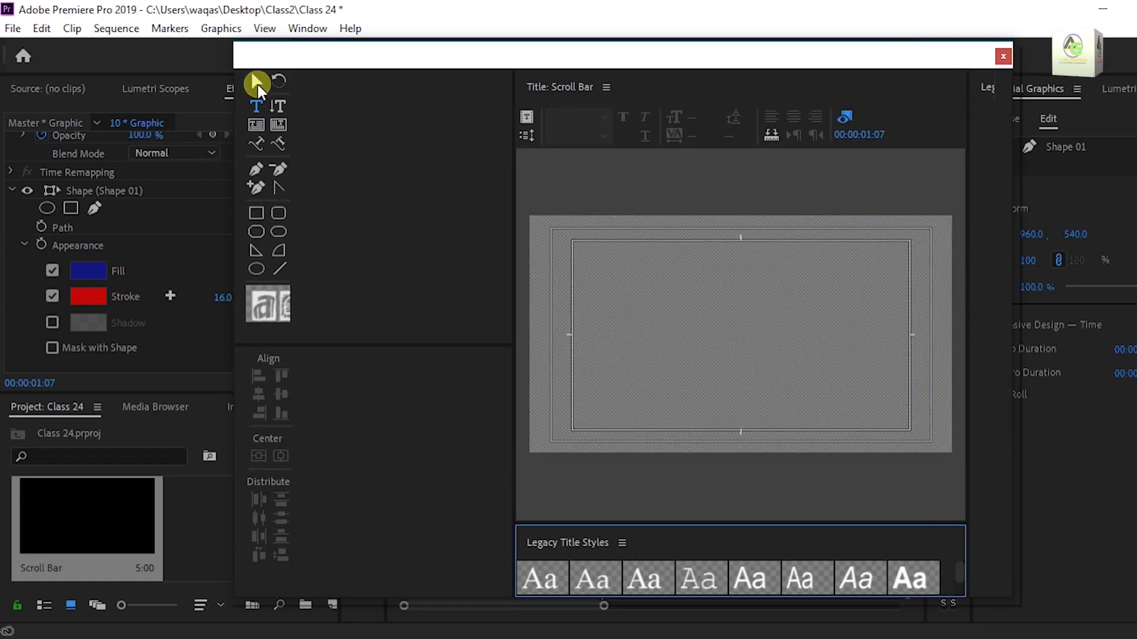
- Place an empty text line at the start of the blue bar in the Scroll Bar title, and return to the Selection tool
{"action": "left_click", "coordinate": [257, 82]}
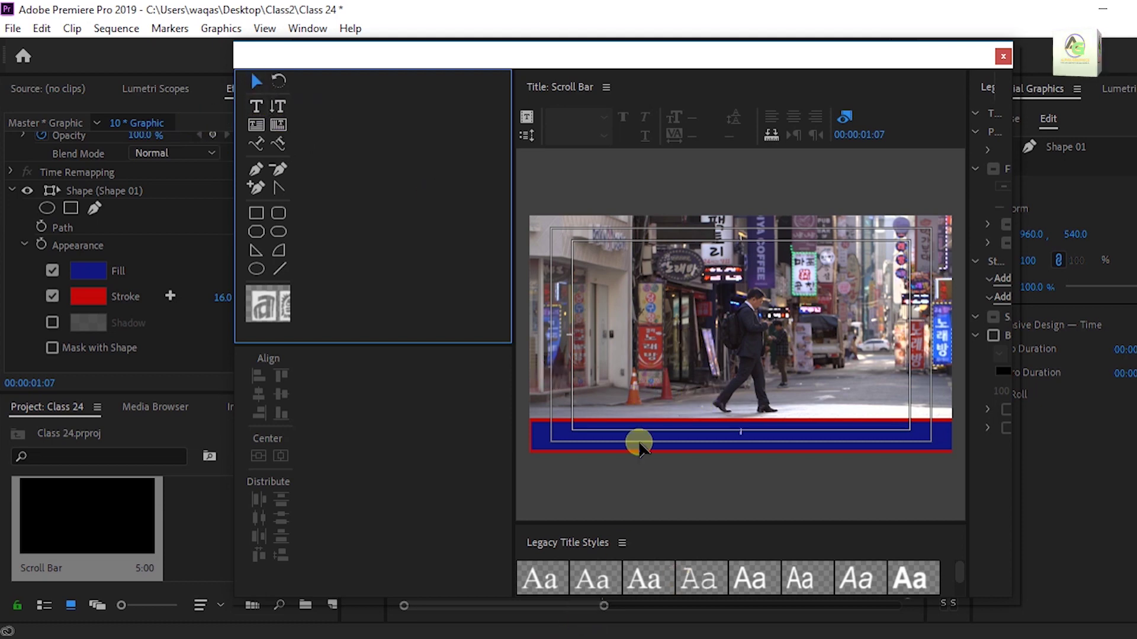
{"action": "left_click", "coordinate": [260, 113]}
{"action": "left_click", "coordinate": [548, 436]}
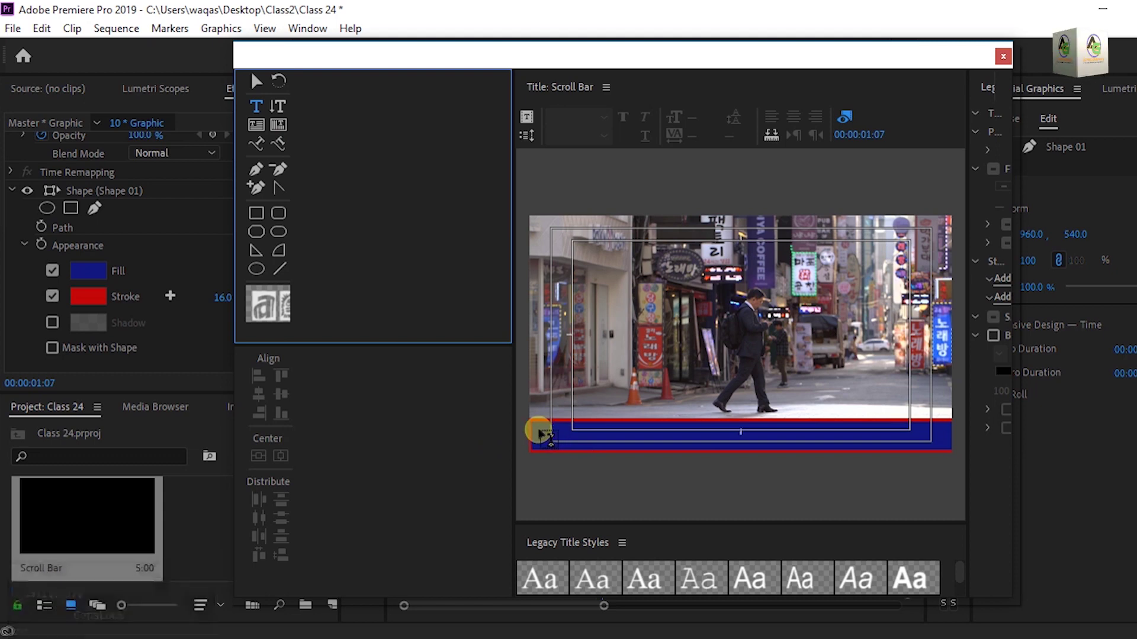
{"action": "left_click", "coordinate": [538, 427]}
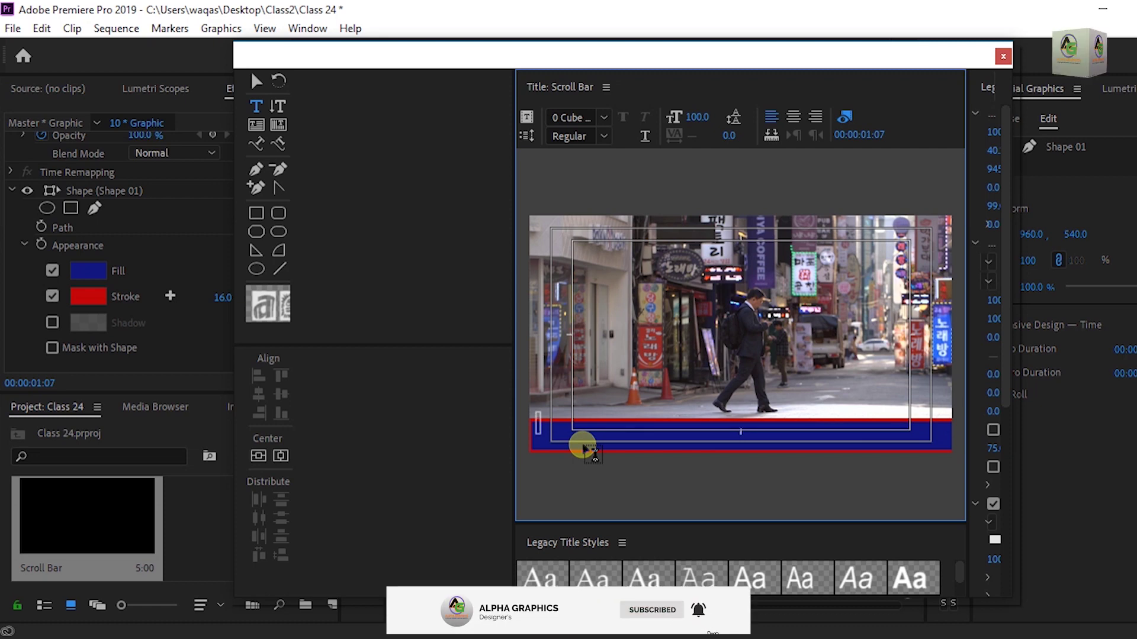
{"action": "left_click", "coordinate": [256, 81]}
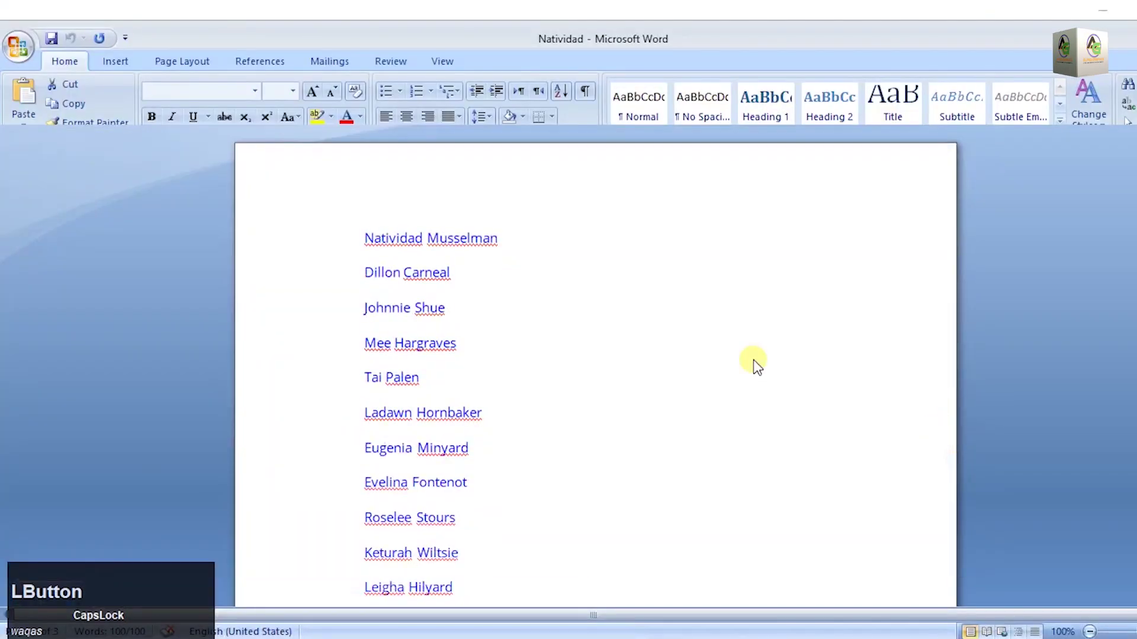
- In the Word document, start a new line below the name list reading "Welcome to Alpha Graphics my"
{"action": "key", "text": "ctrl+a"}
{"action": "scroll", "coordinate": [667, 458], "scroll_direction": "down", "scroll_amount": 15}
{"action": "left_click", "coordinate": [632, 484]}
{"action": "type", "text": "WE"}
{"action": "key", "text": "BackSpace"}
{"action": "type", "text": "el"}
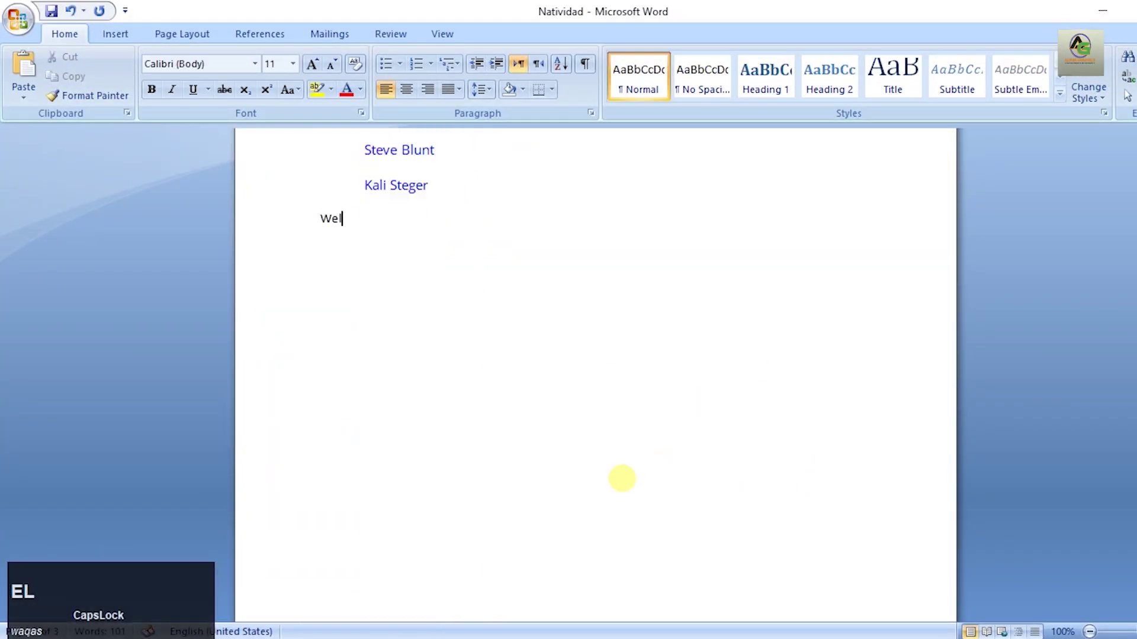
{"action": "type", "text": "come"}
{"action": "type", "text": ":"}
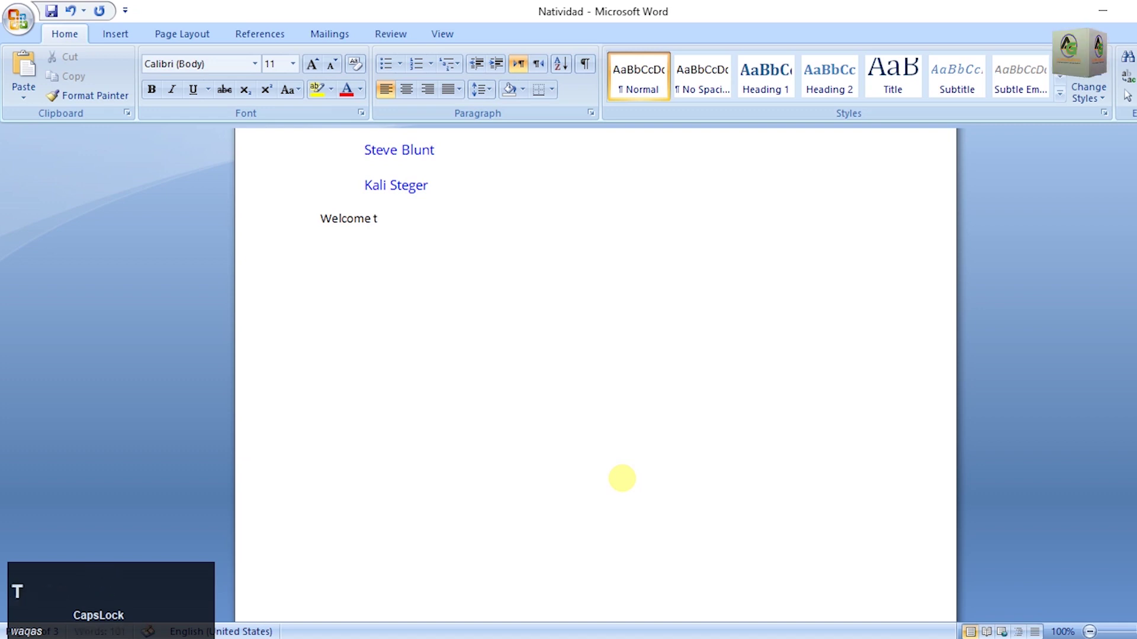
{"action": "type", "text": "ALph"}
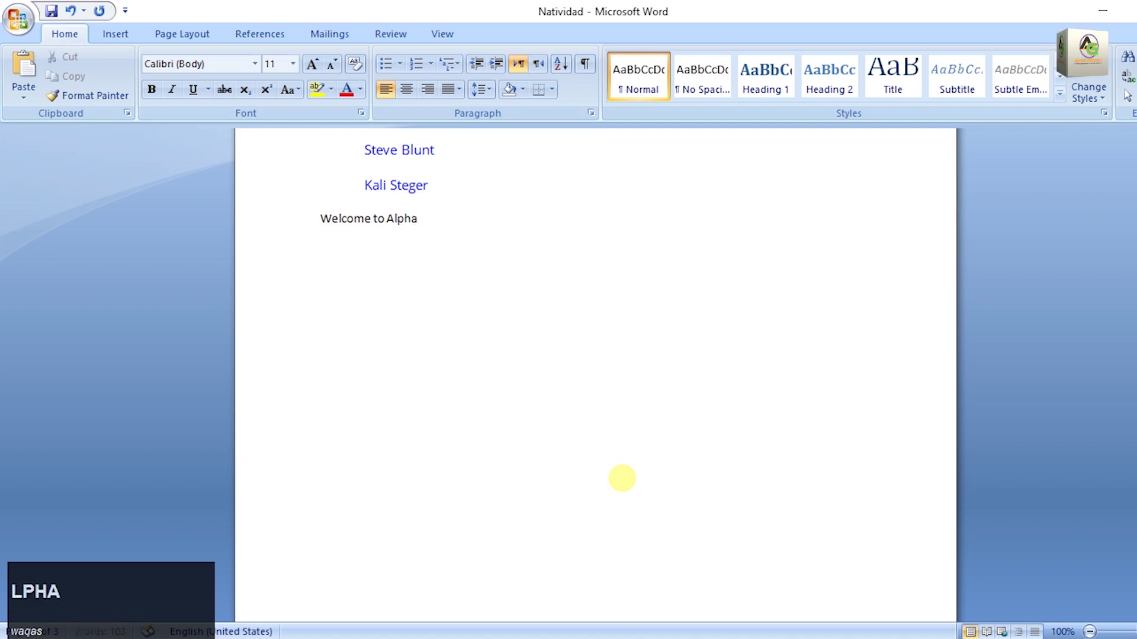
{"action": "key", "text": "BackSpace"}
{"action": "key", "text": "Caps_Lock"}
{"action": "type", "text": "gr"}
{"action": "key", "text": "Caps_Lock"}
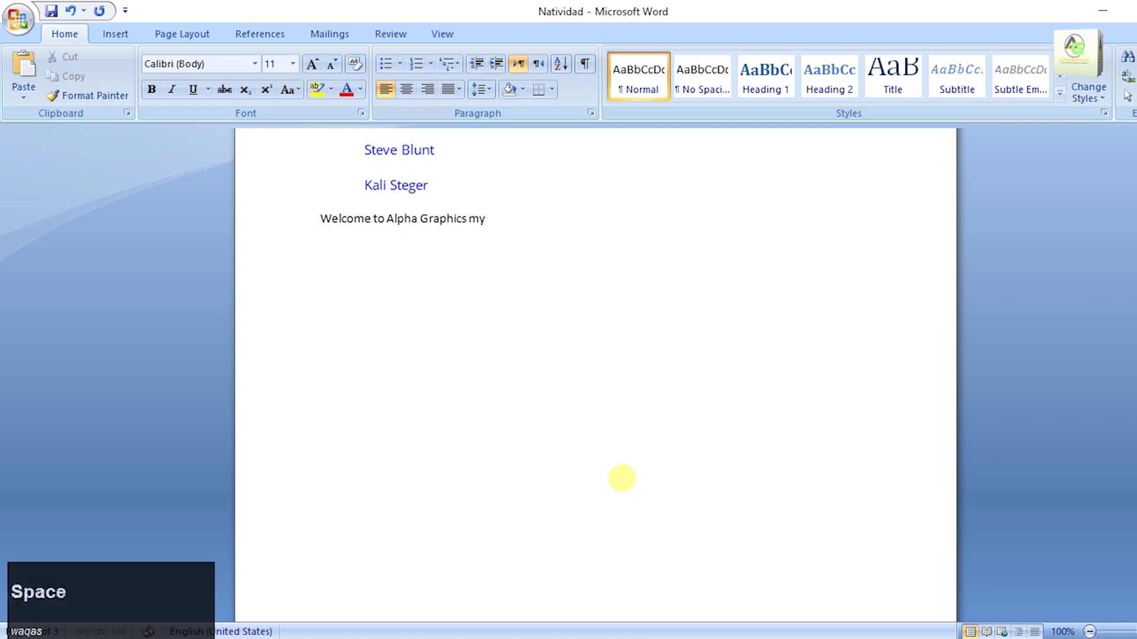
- Continue the welcome sentence with "YouTube Channel, here will learn about"
{"action": "type", "text": "You"}
{"action": "key", "text": "Caps_Lock"}
{"action": "type", "text": "g"}
{"action": "key", "text": "BackSpace"}
{"action": "type", "text": "Tube Channel, Y"}
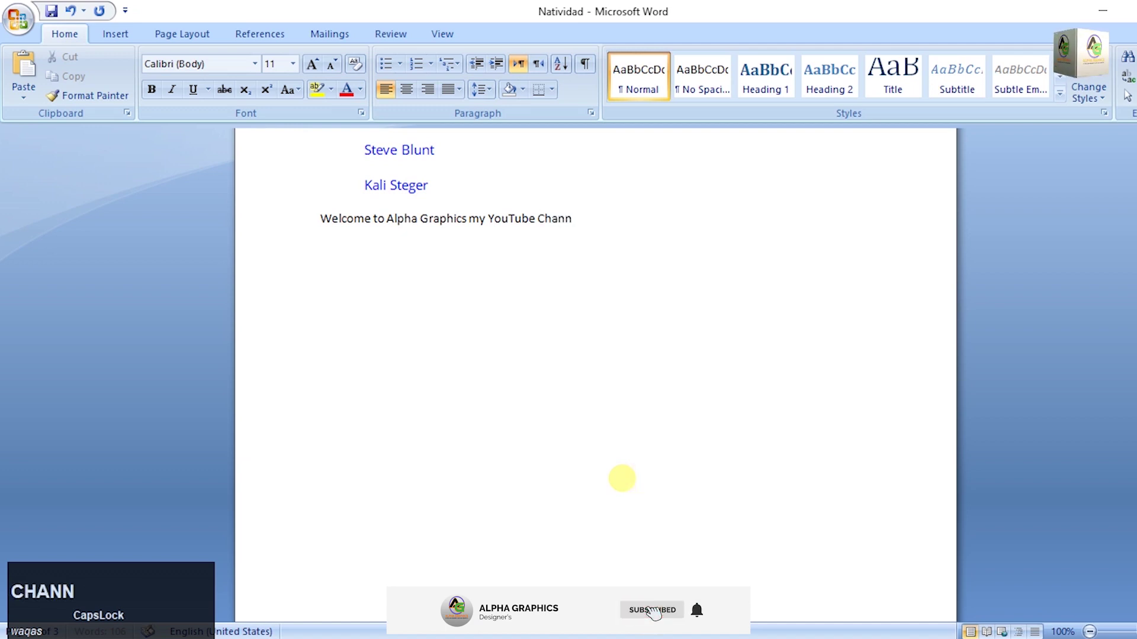
{"action": "key", "text": "Caps_Lock"}
{"action": "key", "text": "BackSpace"}
{"action": "type", "text": "here yo"}
{"action": "key", "text": "BackSpace"}
{"action": "key", "text": "BackSpace"}
{"action": "type", "text": "will learn about g"}
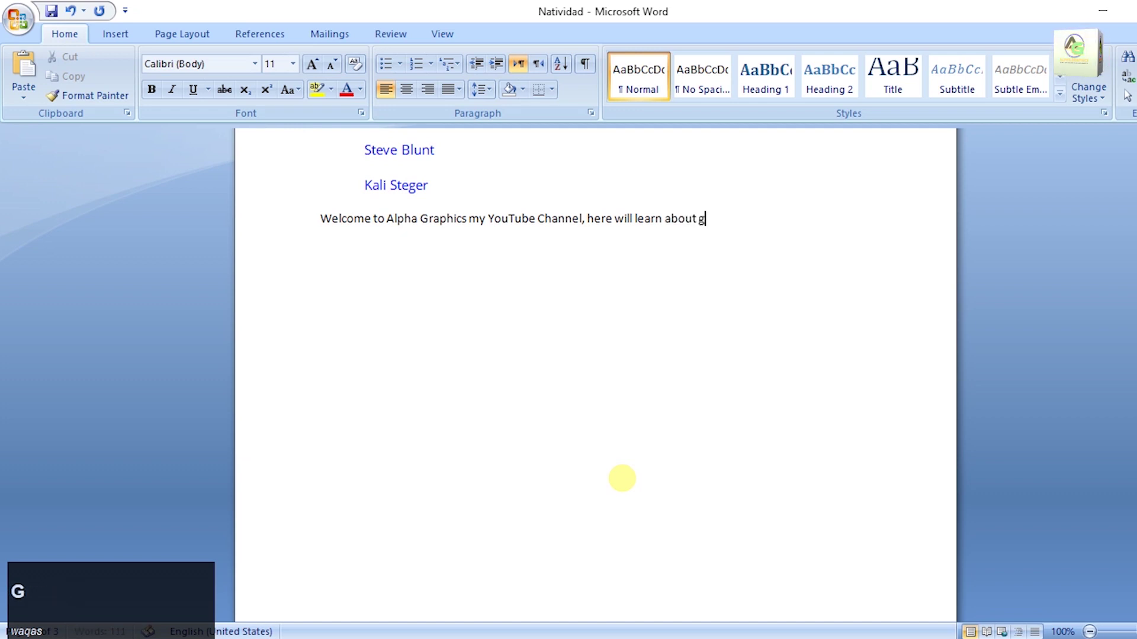
- Complete the welcome sentence with "graphics designing and latest information about techonolgy."
{"action": "type", "text": " designining"}
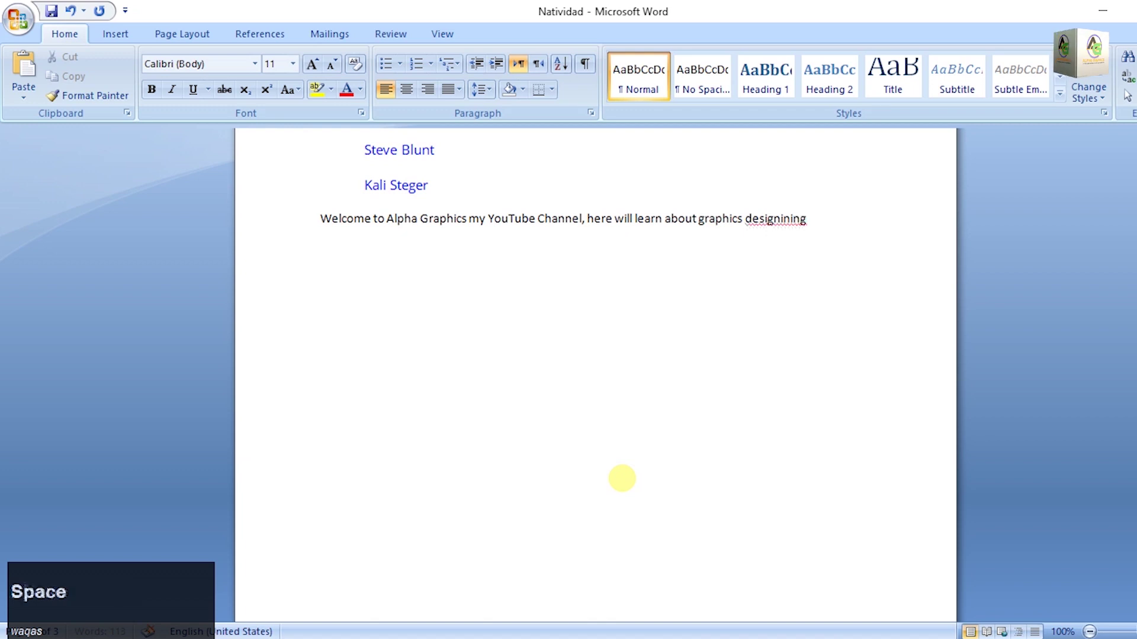
{"action": "key", "text": "BackSpace"}
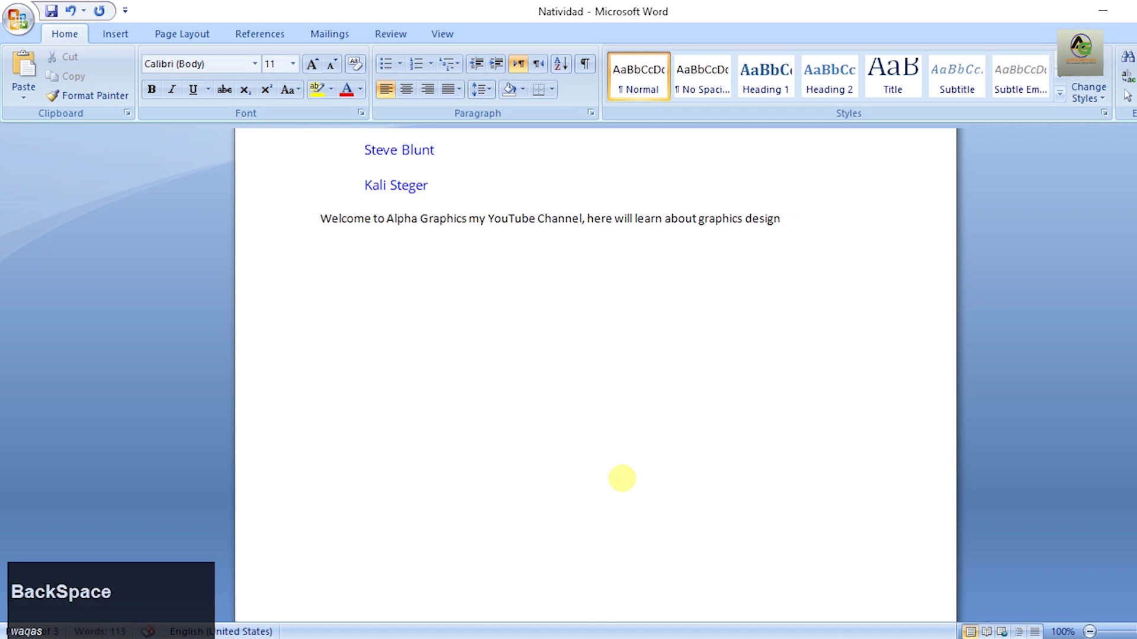
{"action": "type", "text": "ing and latest infor"}
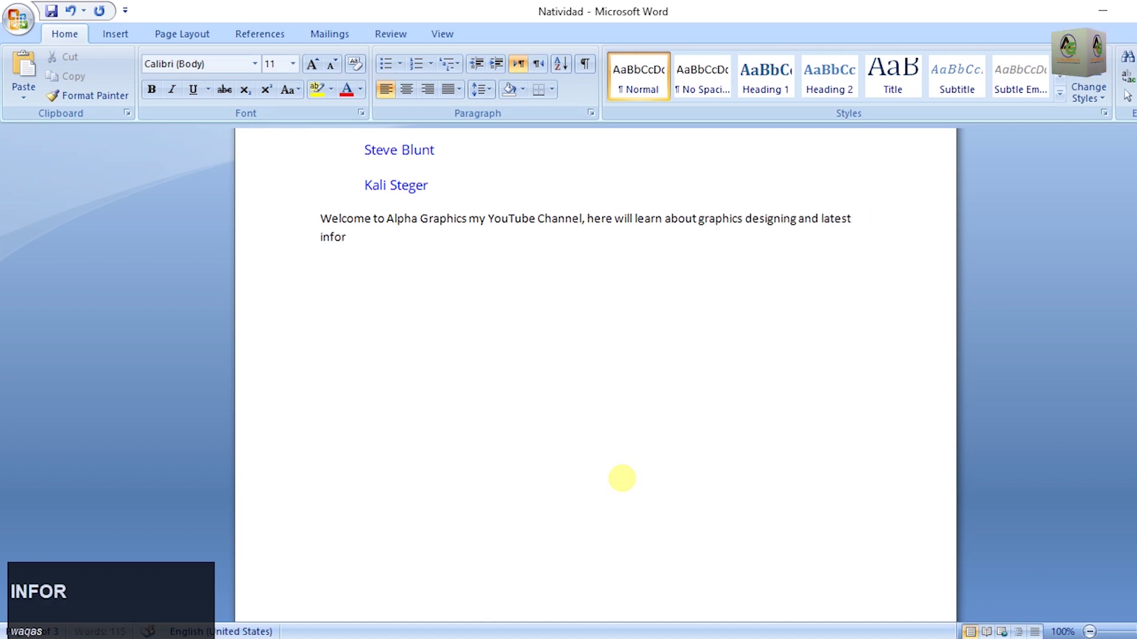
{"action": "type", "text": "mation about tec"}
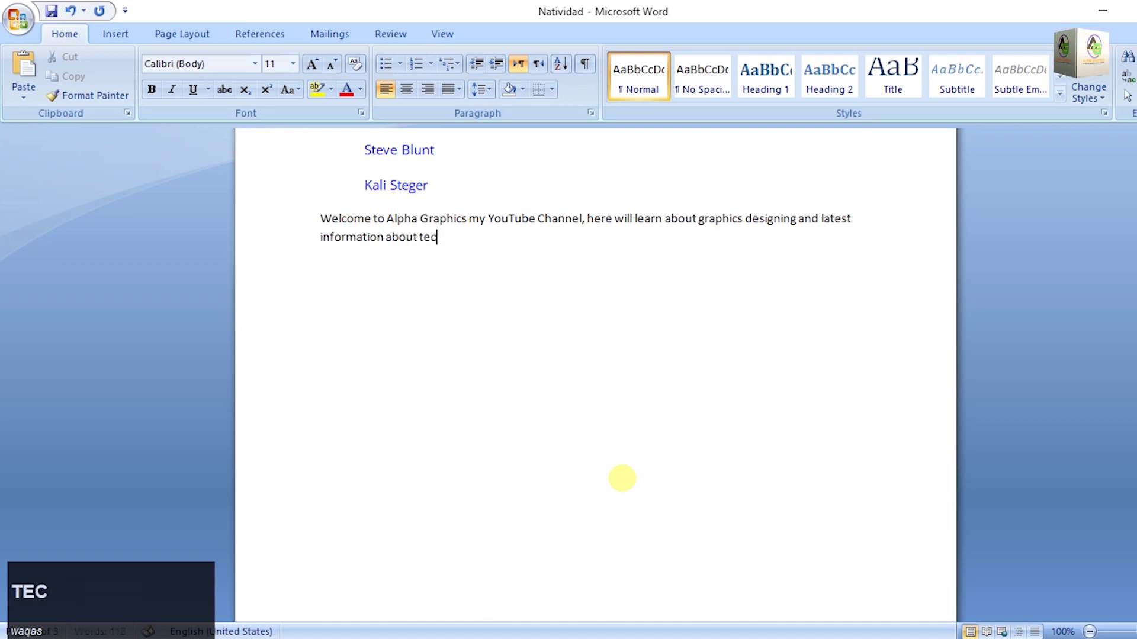
{"action": "type", "text": "honolgye"}
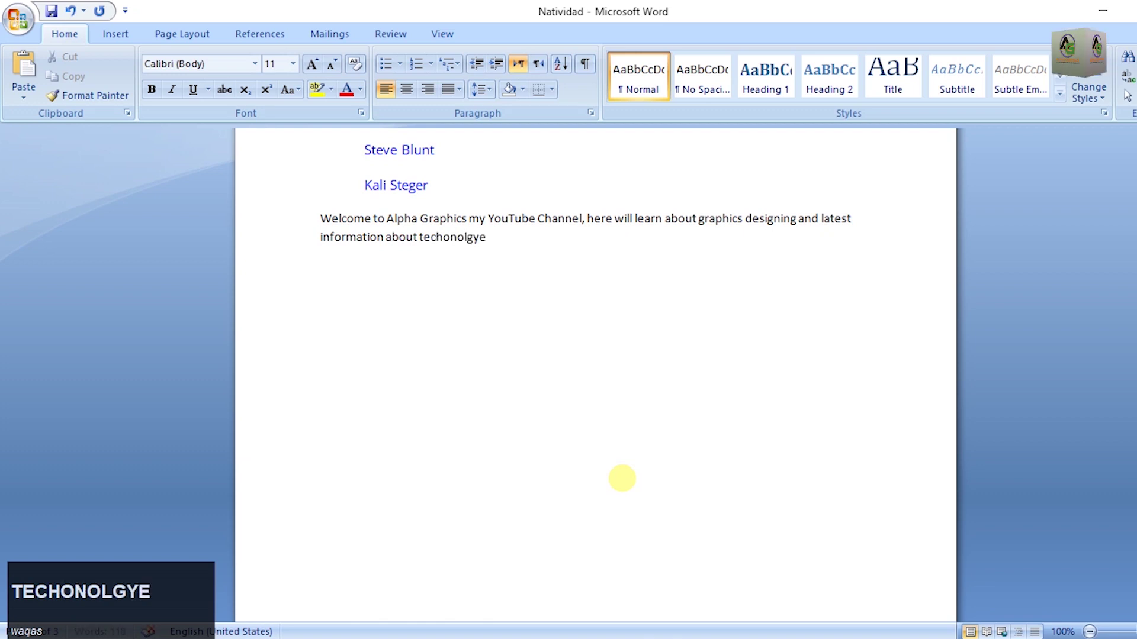
{"action": "key", "text": "BackSpace"}
{"action": "type", "text": "."}
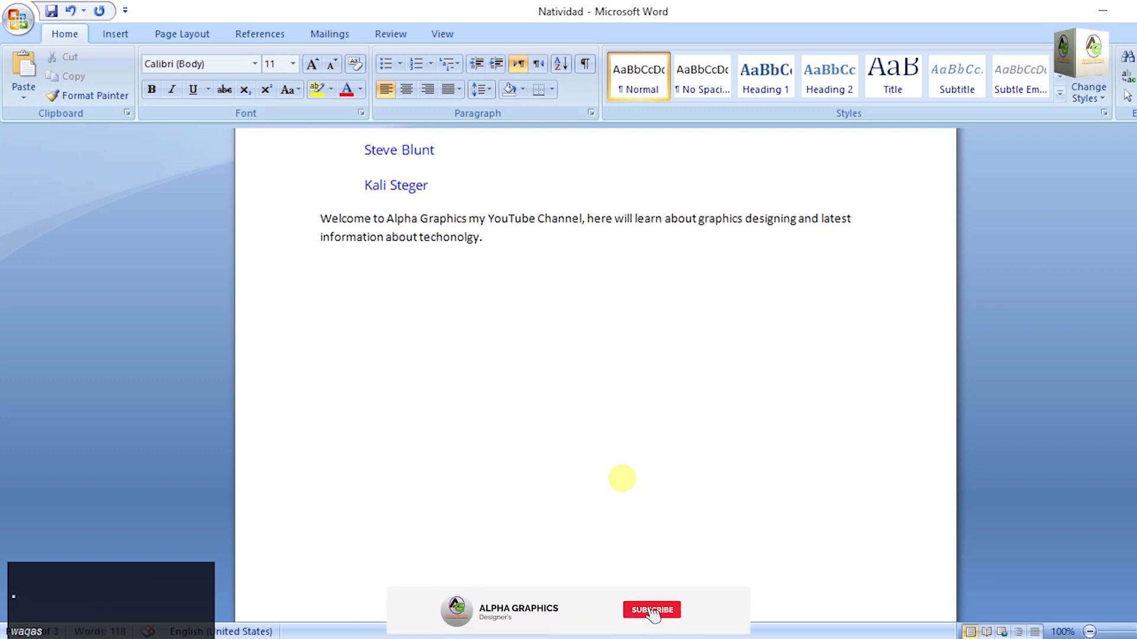
- Correct the misspelled last word to "technology" and copy the whole welcome sentence
{"action": "key", "text": "ctrl+a"}
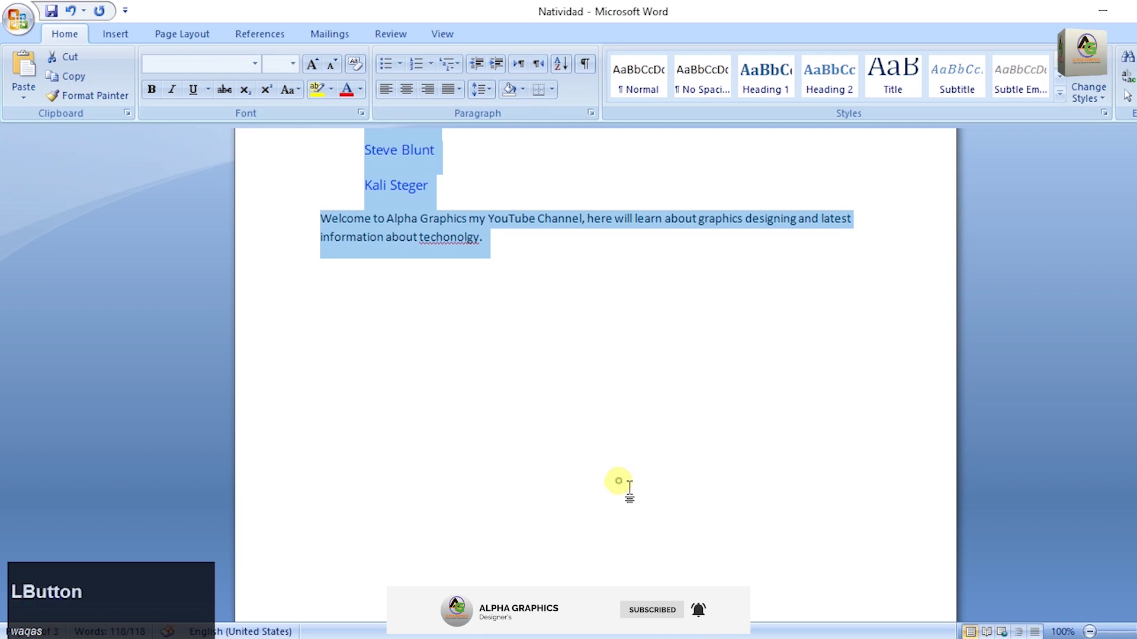
{"action": "left_click", "coordinate": [616, 488]}
{"action": "right_click", "coordinate": [465, 243]}
{"action": "left_click", "coordinate": [523, 251]}
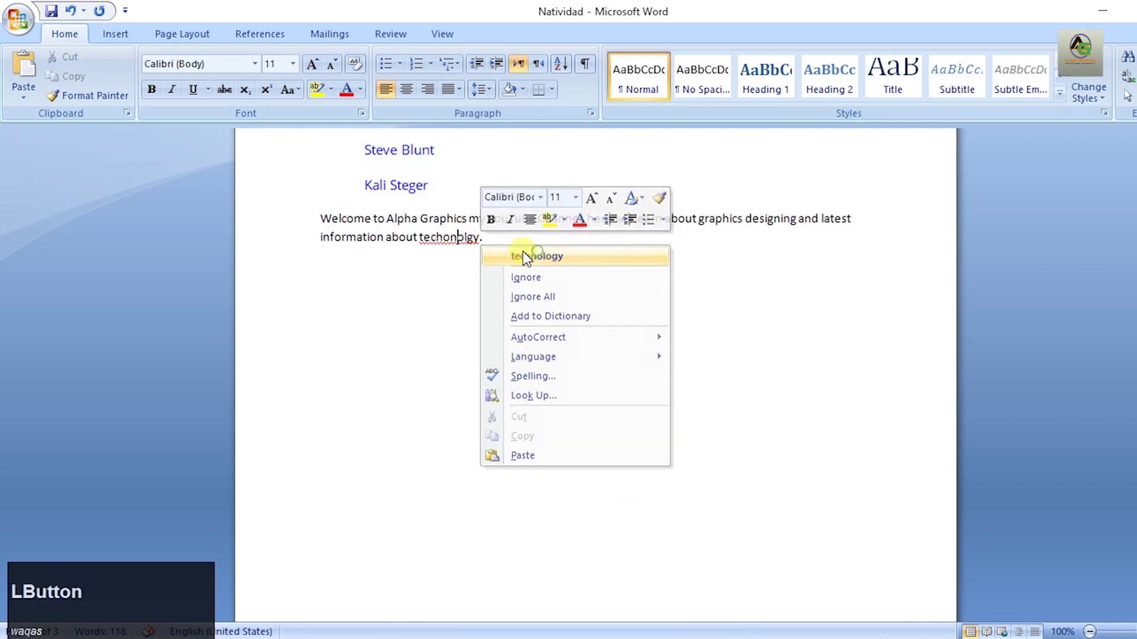
{"action": "left_click_drag", "start_coordinate": [499, 247], "coordinate": [351, 230]}
{"action": "key", "text": "ctrl+c"}
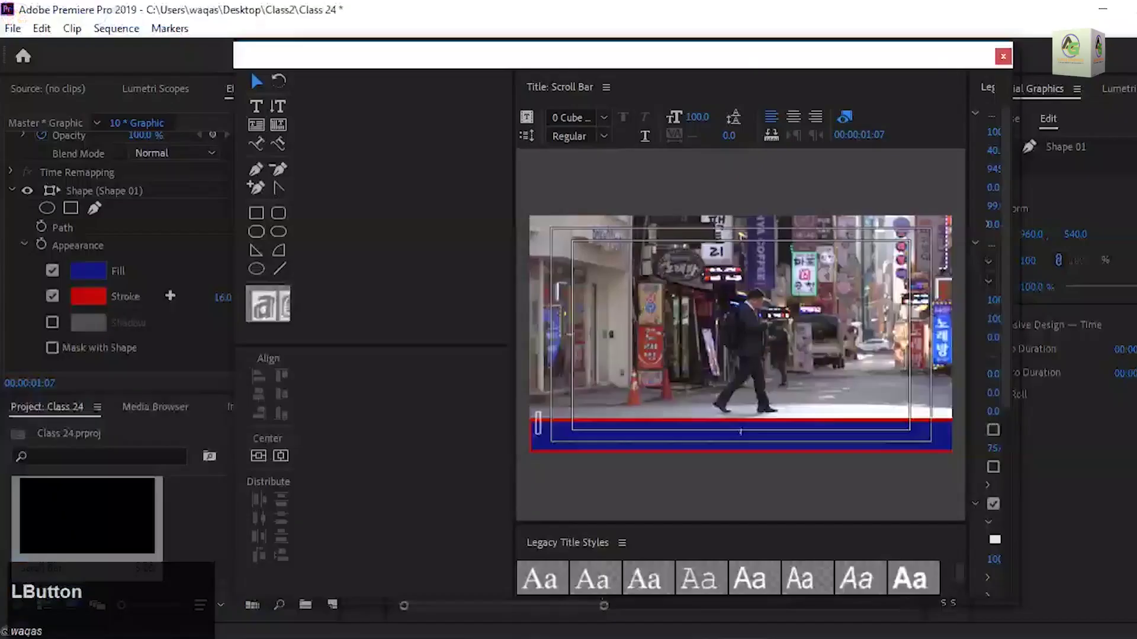
- Switch to Premiere Pro and paste the copied sentence as title text at the start of the blue bar in Scroll Bar
{"action": "left_click_drag", "start_coordinate": [658, 437], "coordinate": [549, 434]}
{"action": "left_click", "coordinate": [256, 108]}
{"action": "left_click", "coordinate": [540, 426]}
{"action": "key", "text": "ctrl+v"}
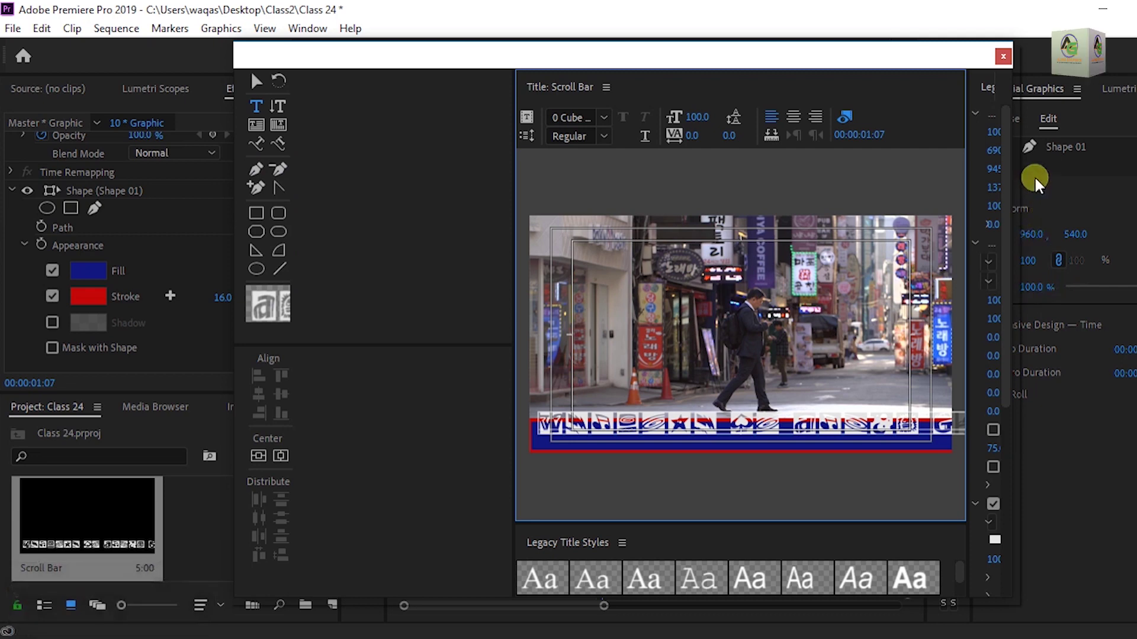
- Enlarge the title window and widen the Legacy Title Properties area until its values are readable, with the Selection tool active
{"action": "left_click_drag", "start_coordinate": [949, 55], "coordinate": [855, 47]}
{"action": "left_click_drag", "start_coordinate": [927, 150], "coordinate": [1053, 117]}
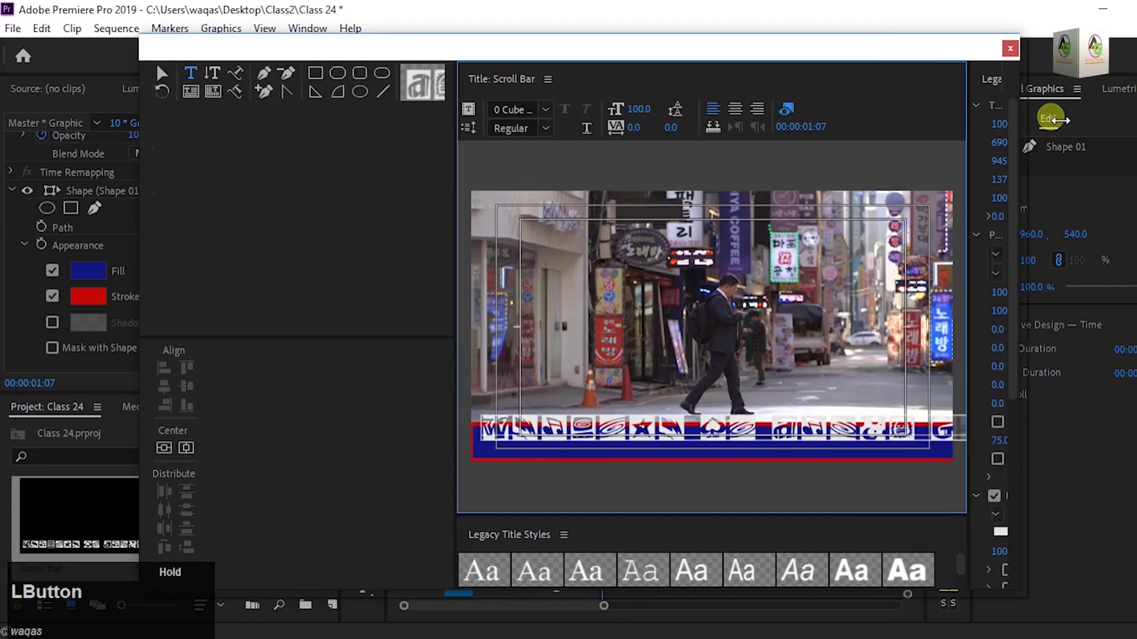
{"action": "left_click_drag", "start_coordinate": [464, 108], "coordinate": [380, 112]}
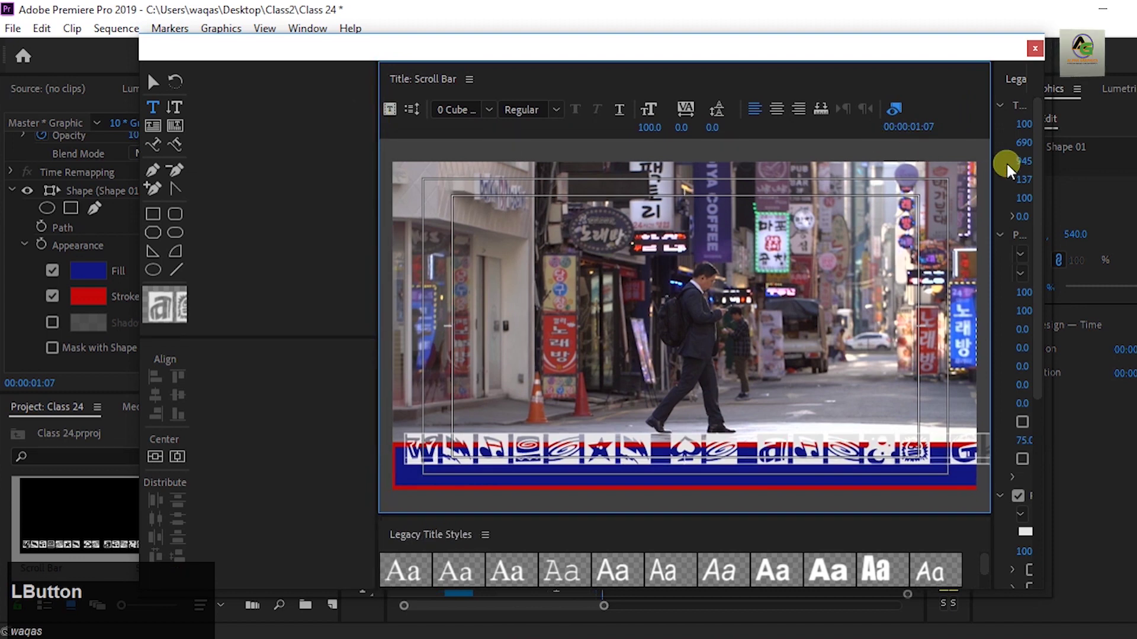
{"action": "left_click", "coordinate": [153, 81]}
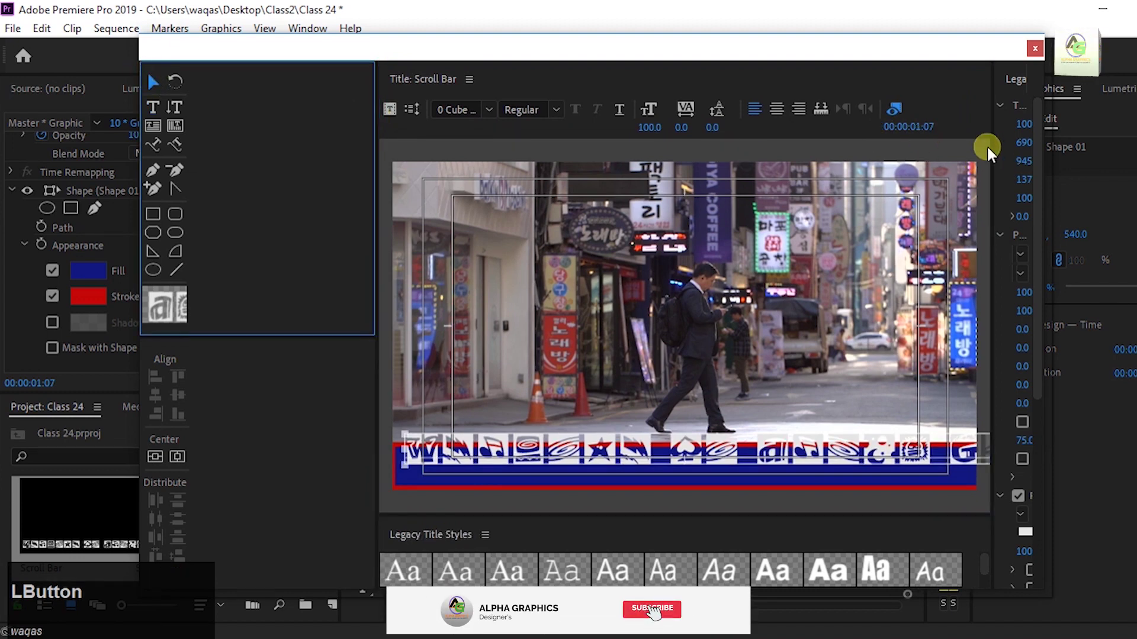
{"action": "left_click_drag", "start_coordinate": [963, 163], "coordinate": [919, 165]}
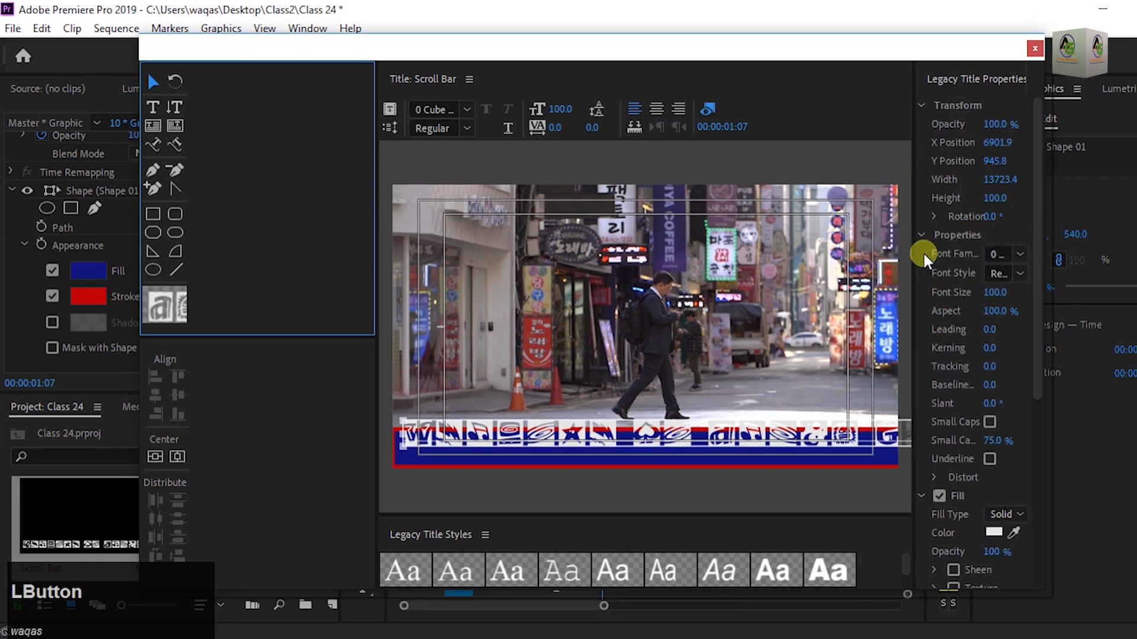
{"action": "left_click_drag", "start_coordinate": [915, 242], "coordinate": [860, 246]}
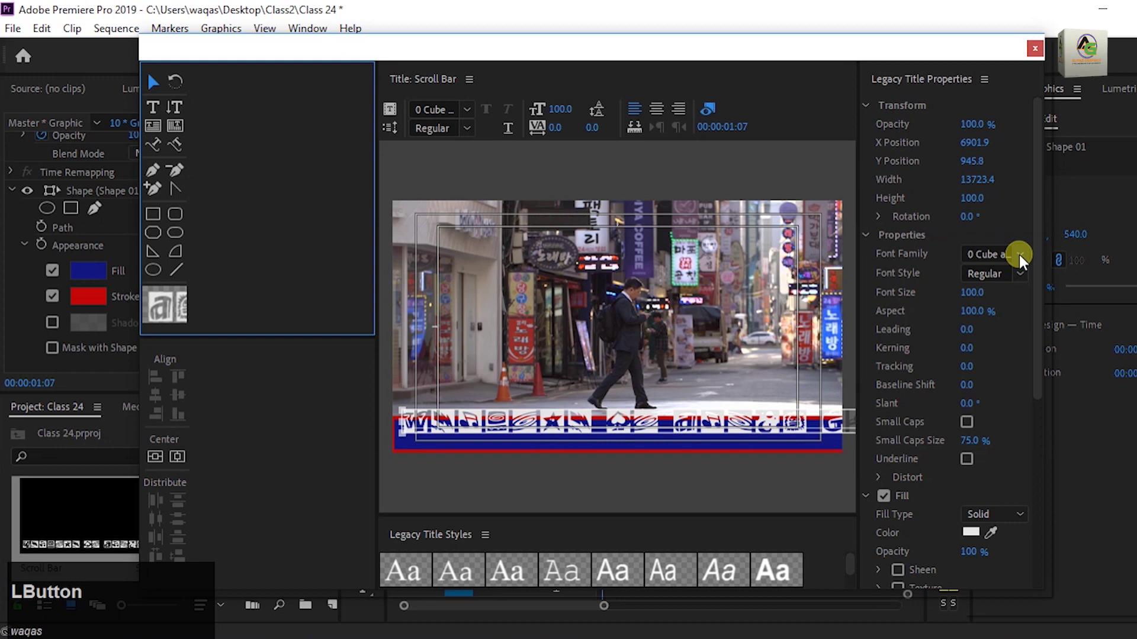
- Set the title text in ADAM.CG PRO at font size 79 and position it vertically centred on the blue bar
{"action": "left_click", "coordinate": [1020, 256]}
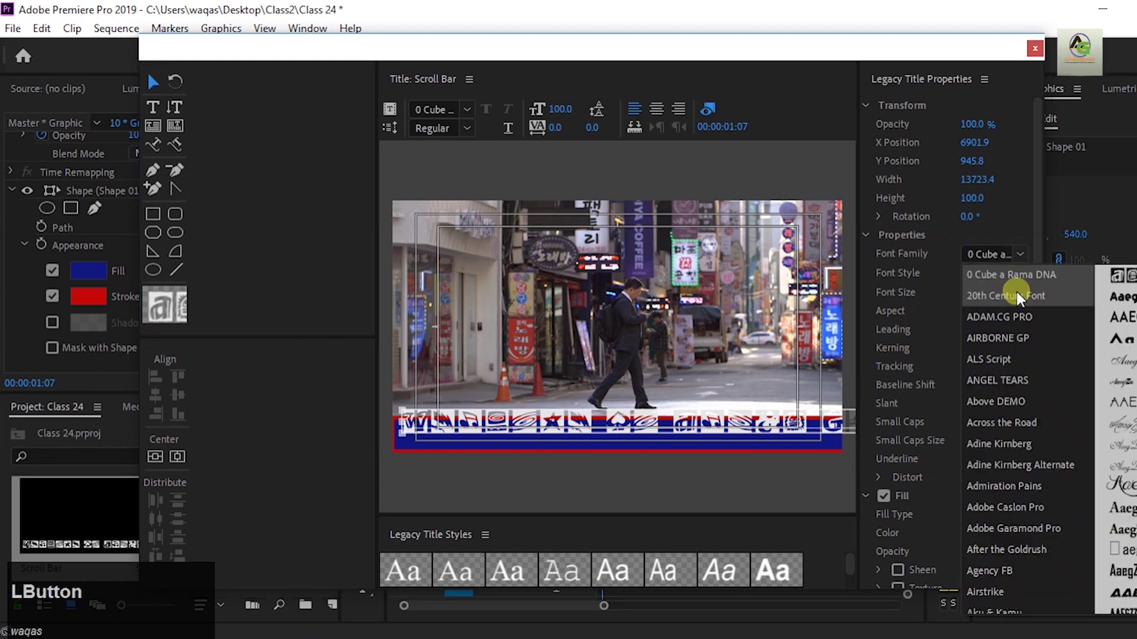
{"action": "left_click", "coordinate": [1014, 317]}
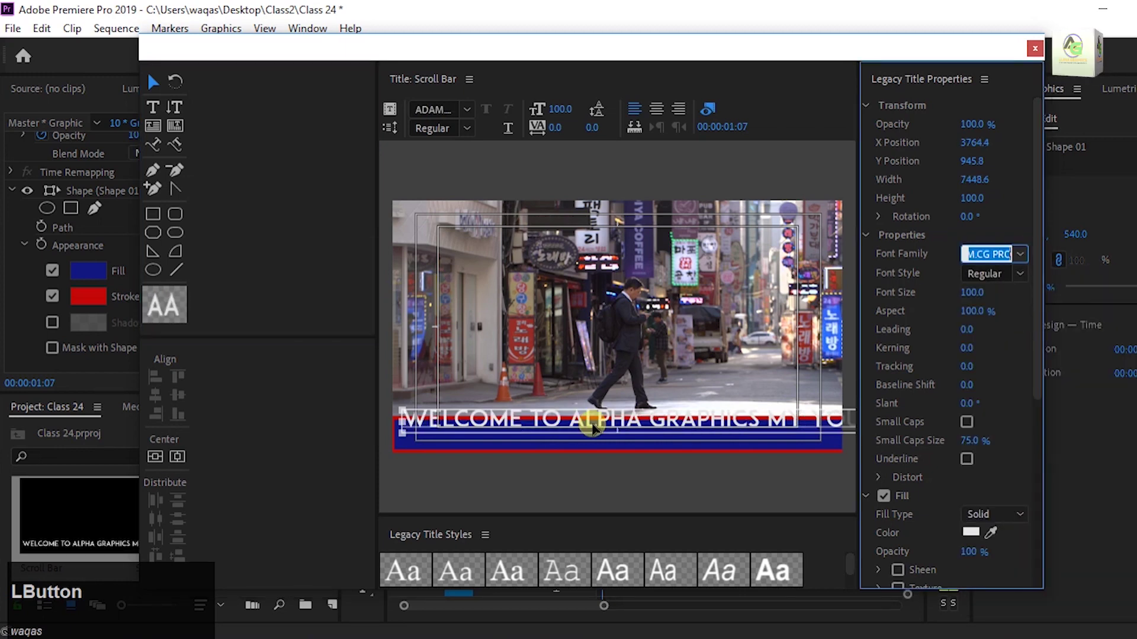
{"action": "left_click_drag", "start_coordinate": [614, 423], "coordinate": [611, 434]}
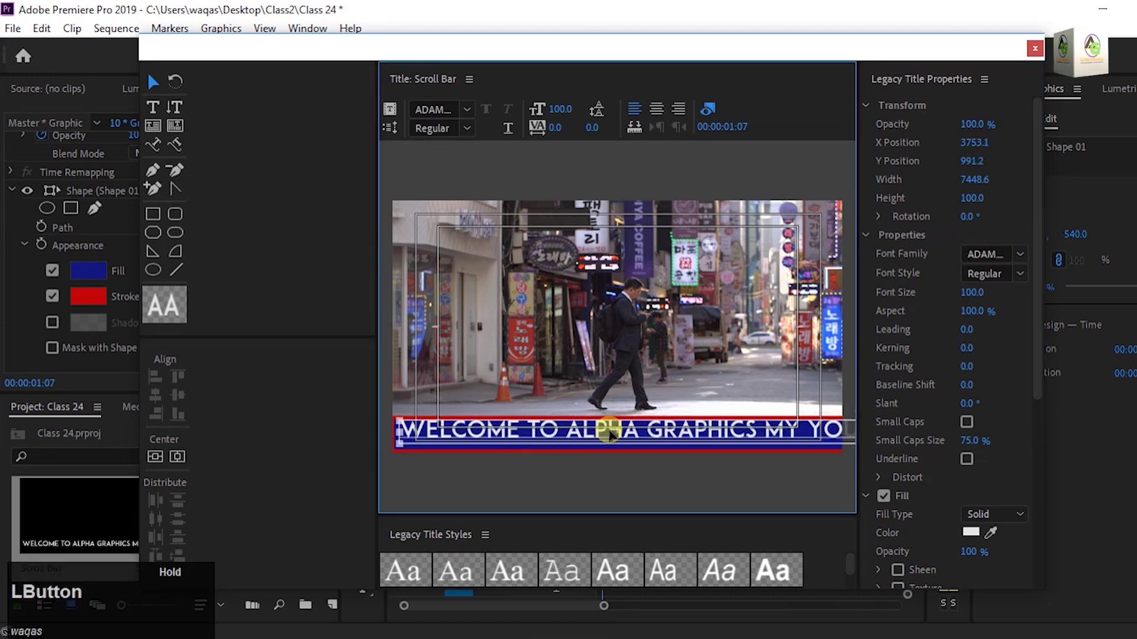
{"action": "mouse_move", "coordinate": [980, 302]}
{"action": "left_mouse_down"}
{"action": "mouse_move", "coordinate": [976, 293]}
{"action": "mouse_move", "coordinate": [943, 300]}
{"action": "mouse_move", "coordinate": [986, 293]}
{"action": "mouse_move", "coordinate": [965, 293]}
{"action": "left_mouse_up"}
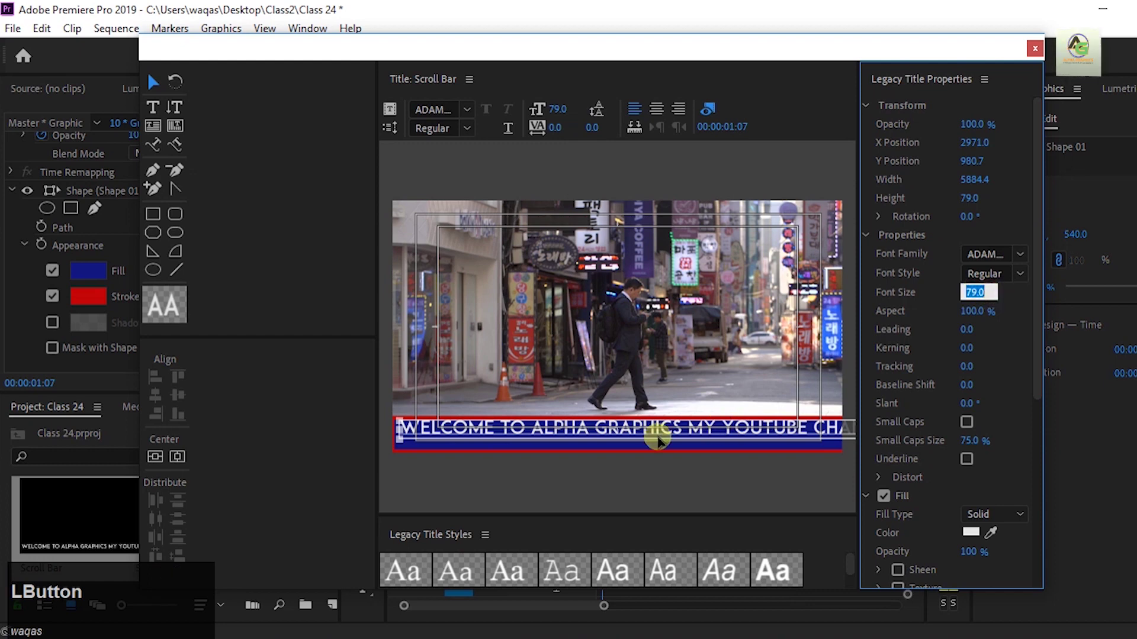
{"action": "left_click", "coordinate": [150, 82]}
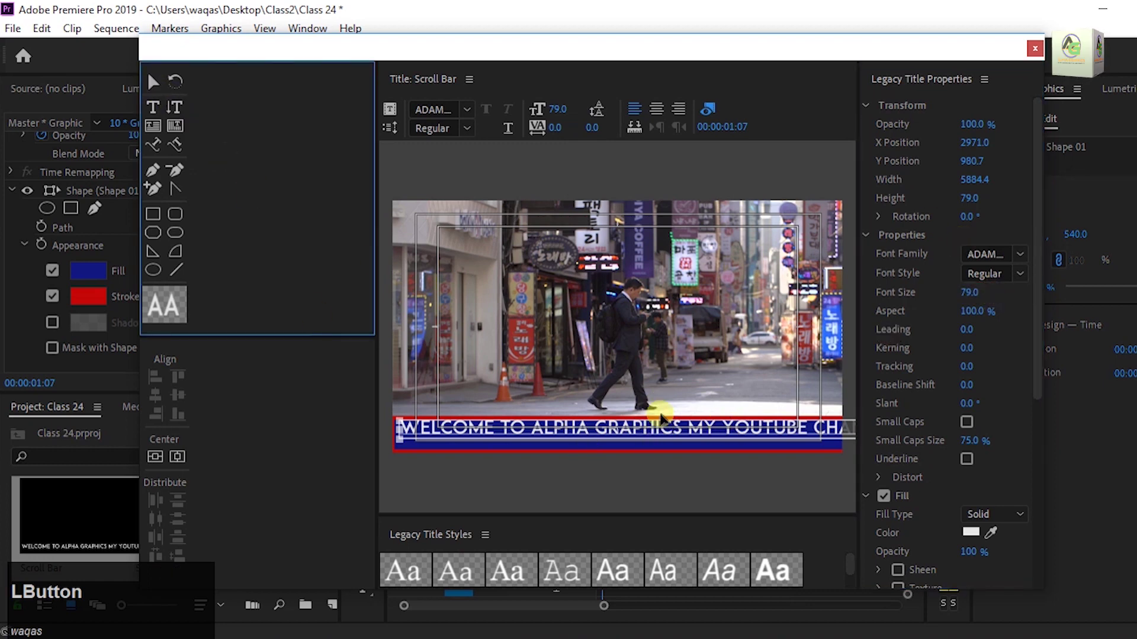
{"action": "left_click_drag", "start_coordinate": [660, 418], "coordinate": [644, 436]}
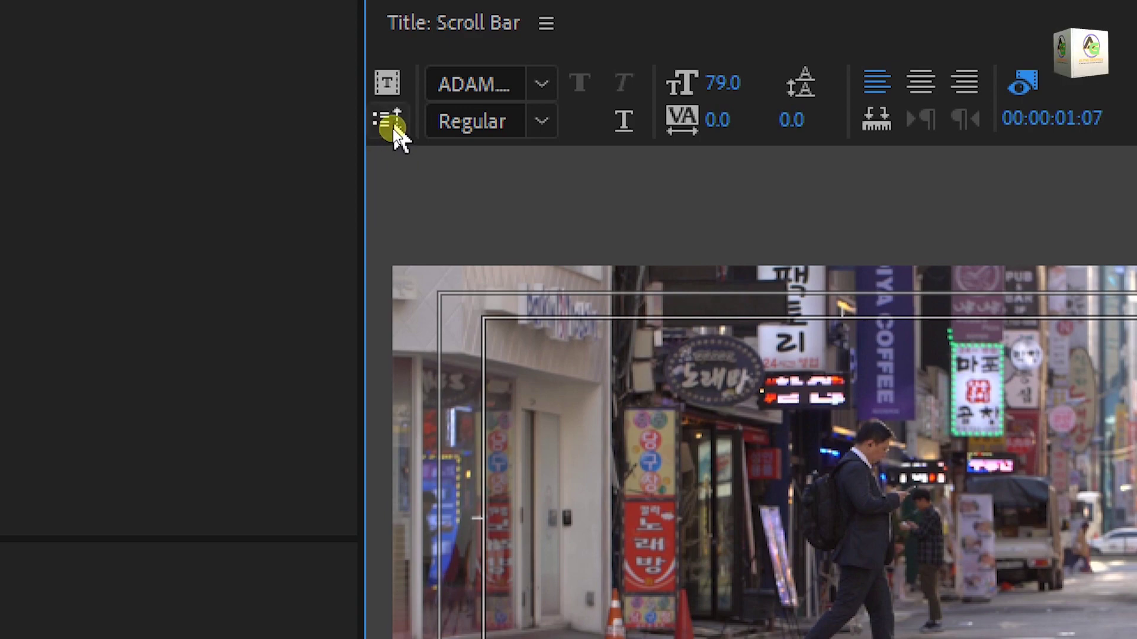
- Set the title's roll/crawl options to Crawl Left with Start Off Screen and End Off Screen enabled
{"action": "left_click", "coordinate": [393, 129]}
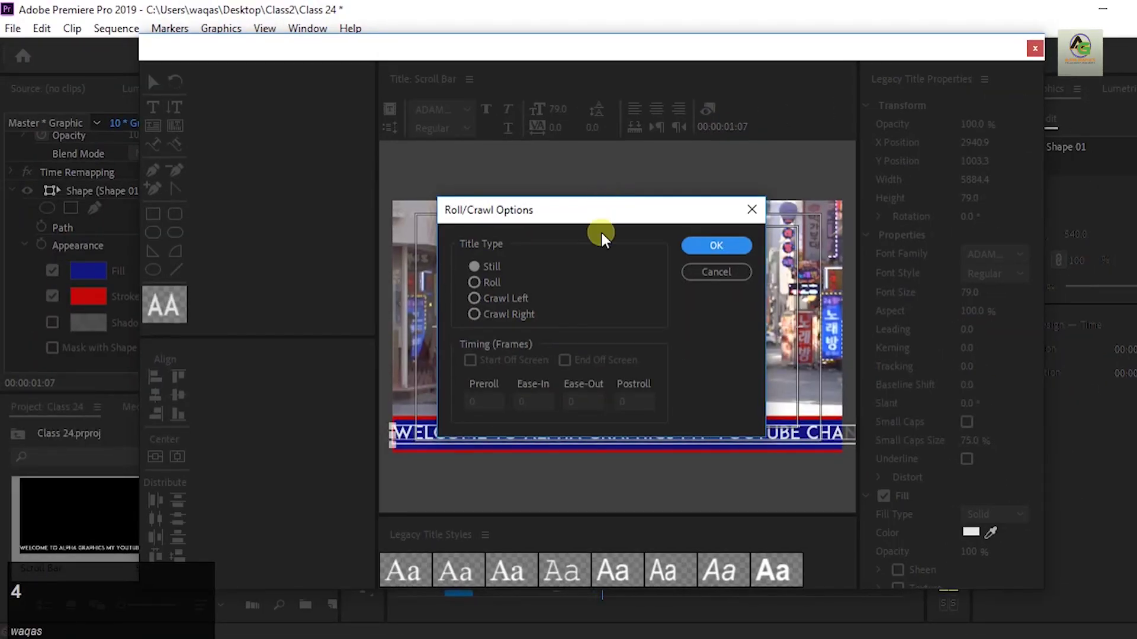
{"action": "left_click", "coordinate": [499, 303]}
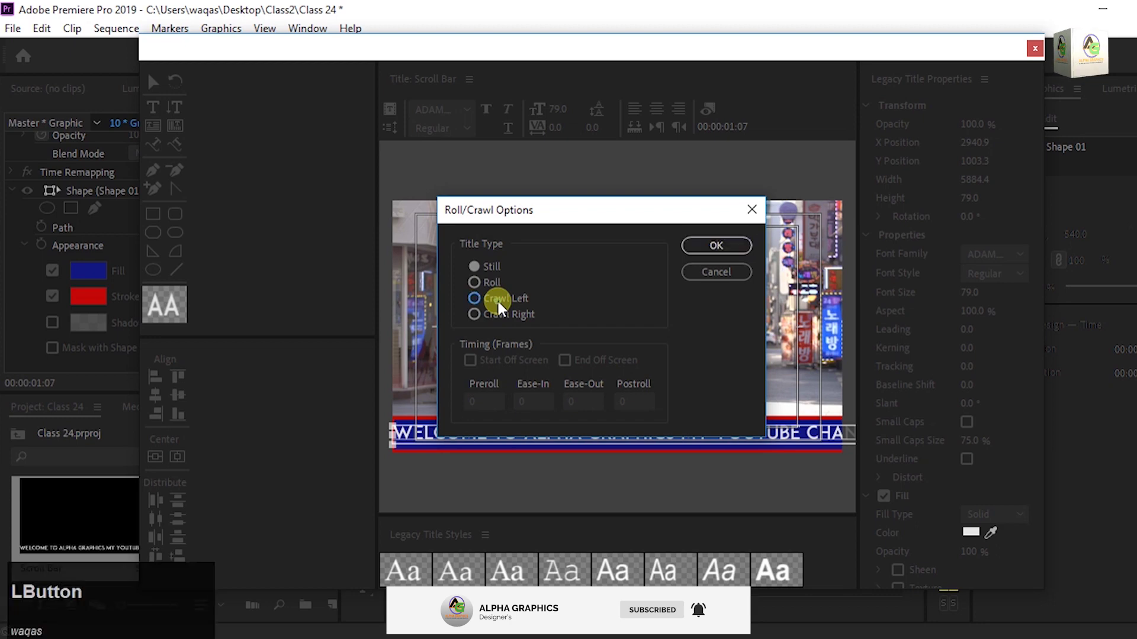
{"action": "left_click", "coordinate": [471, 360]}
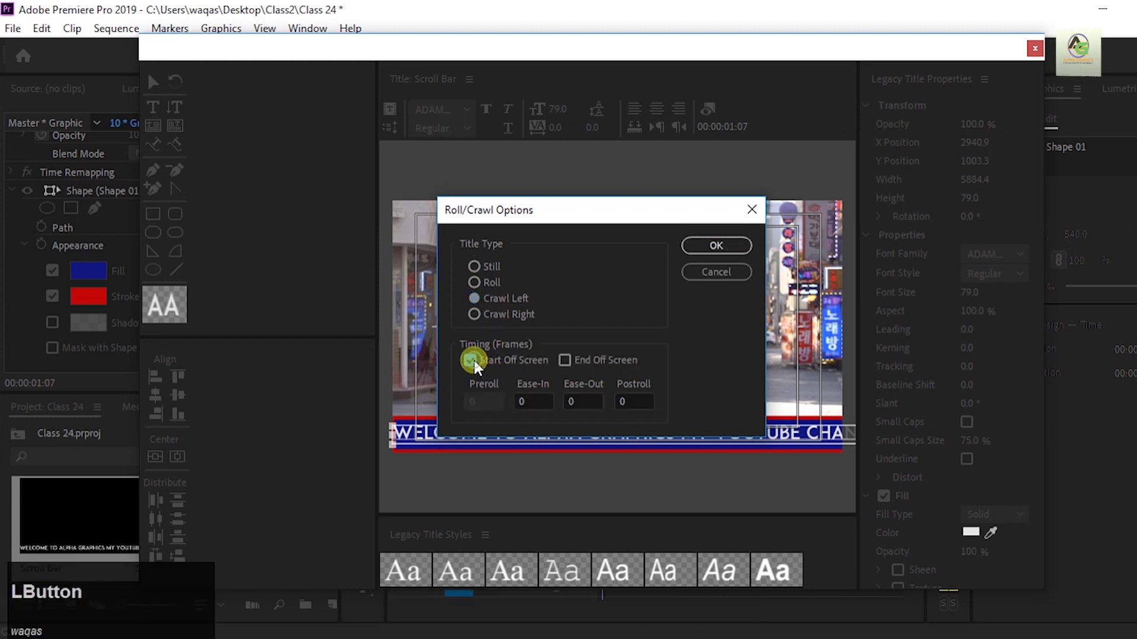
{"action": "left_click", "coordinate": [566, 360]}
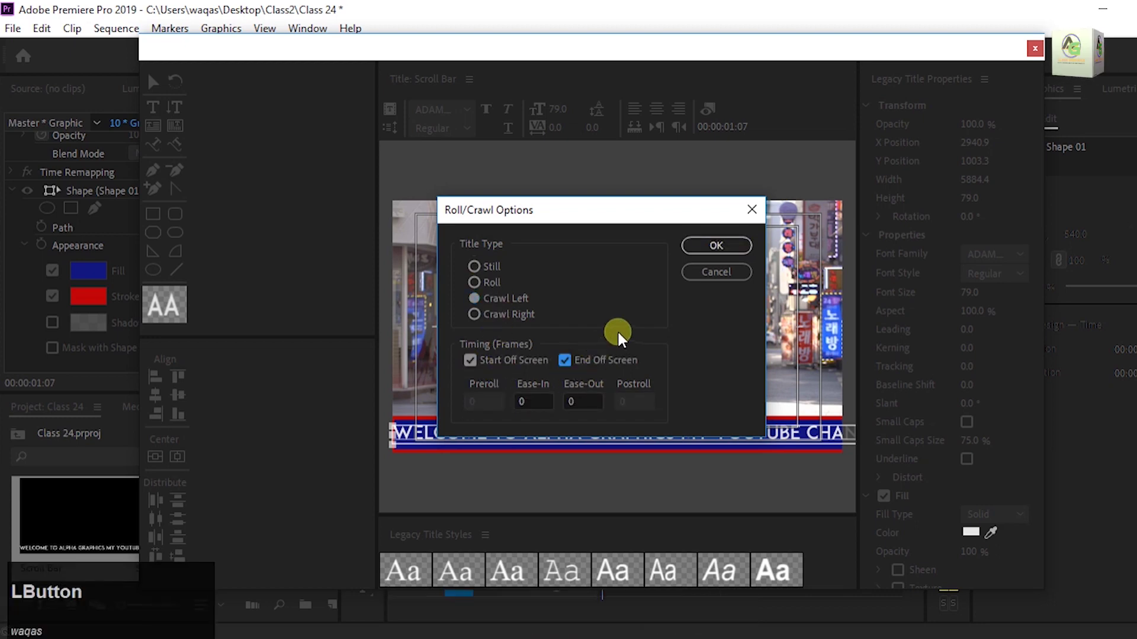
{"action": "left_click", "coordinate": [729, 248]}
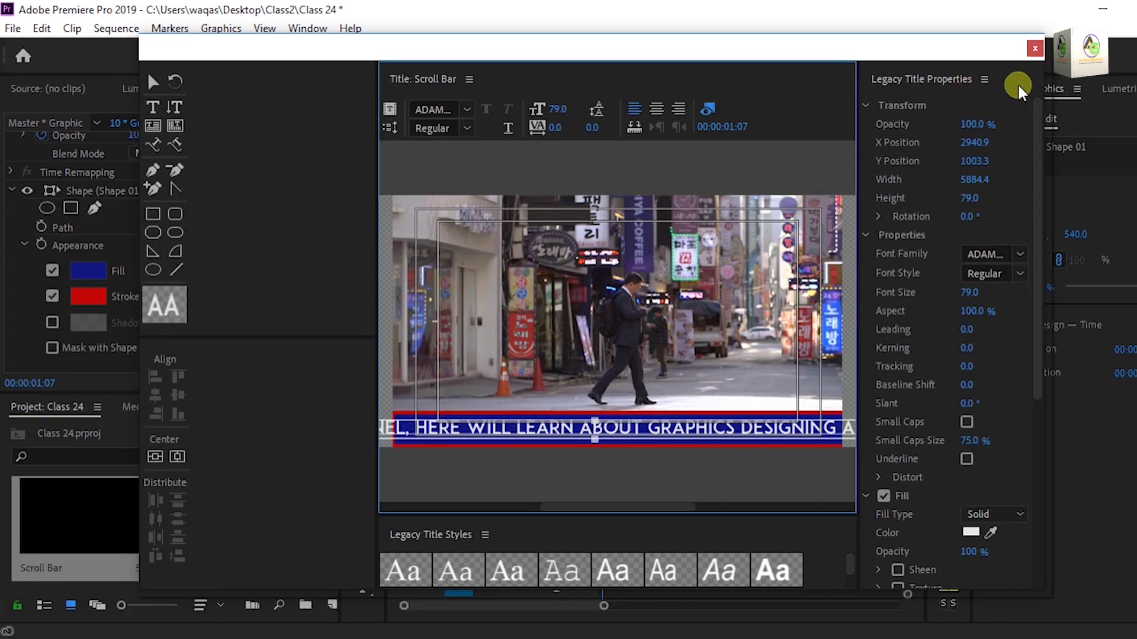
- Close the title and place Scroll Bar on track V3 over the full length of the video, and preview the crawl
{"action": "left_click", "coordinate": [1035, 48]}
{"action": "left_click_drag", "start_coordinate": [78, 509], "coordinate": [601, 473]}
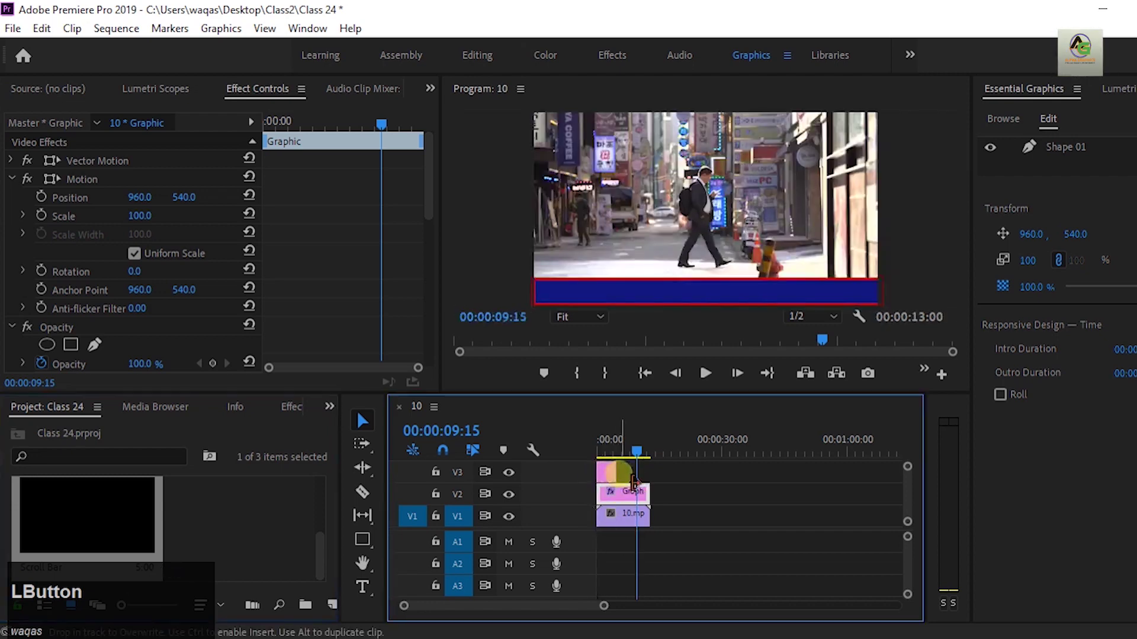
{"action": "left_click", "coordinate": [602, 454]}
{"action": "left_click", "coordinate": [703, 556]}
{"action": "left_click", "coordinate": [635, 554]}
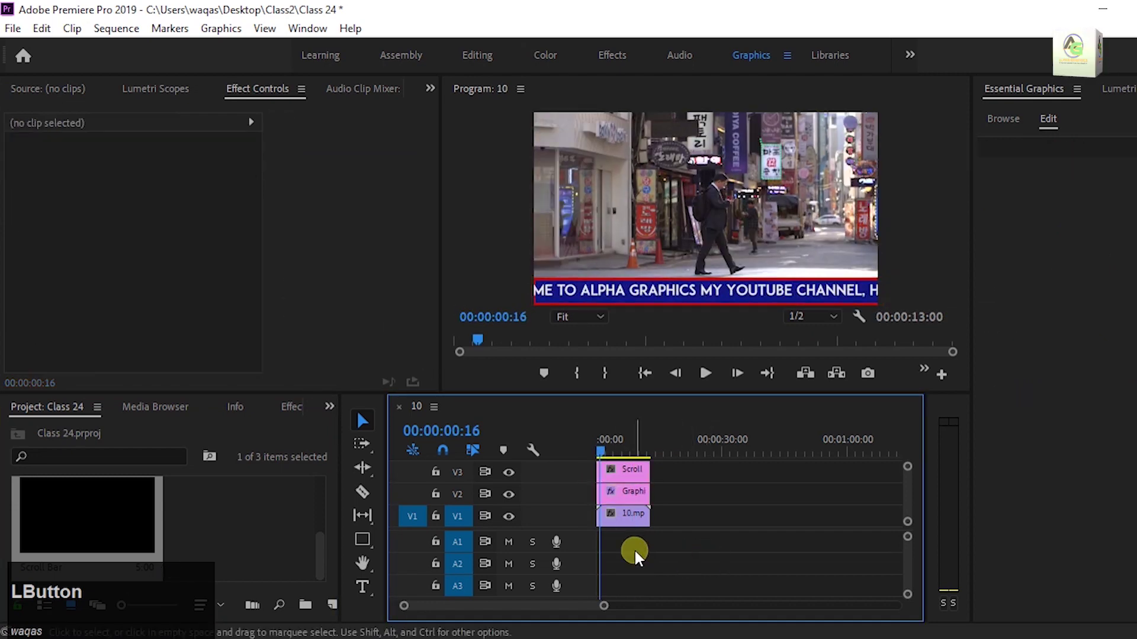
{"action": "key", "text": "space"}
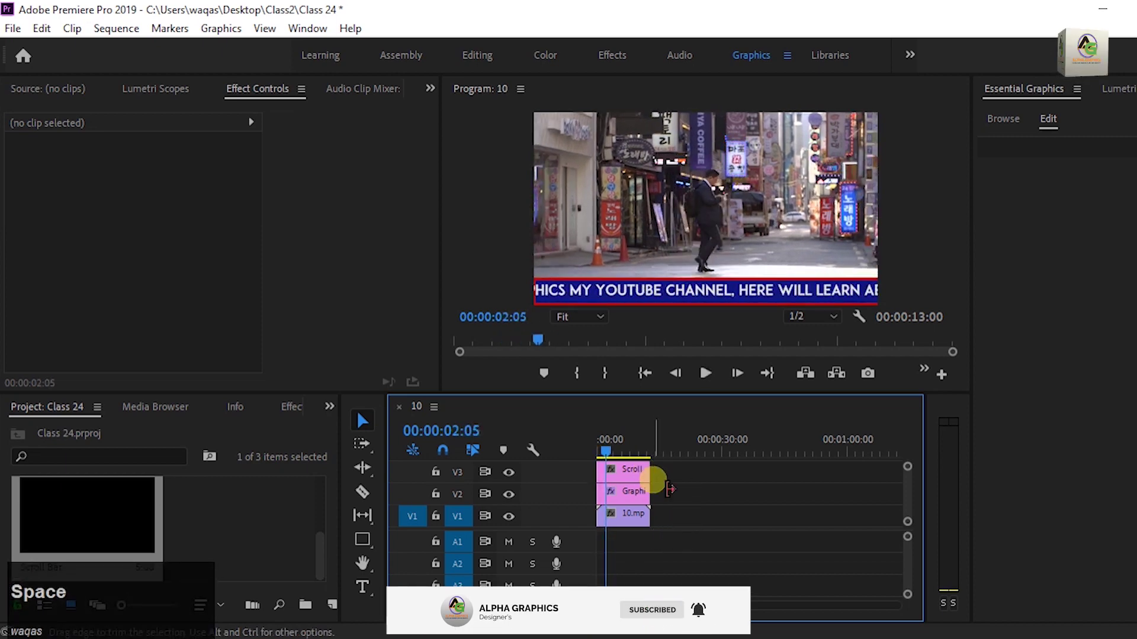
- Extend the Scroll Bar clip on V3 to 00:00:38:21 to slow the crawl, and play it back from the start
{"action": "left_click_drag", "start_coordinate": [671, 481], "coordinate": [768, 489]}
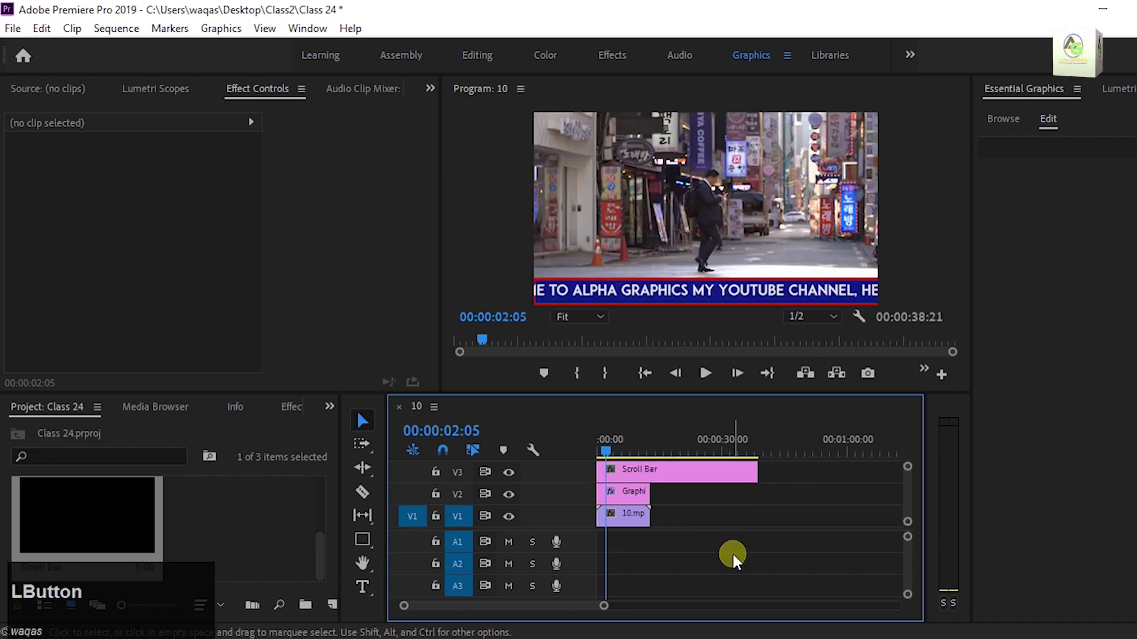
{"action": "left_click_drag", "start_coordinate": [599, 447], "coordinate": [603, 448]}
{"action": "key", "text": "space"}
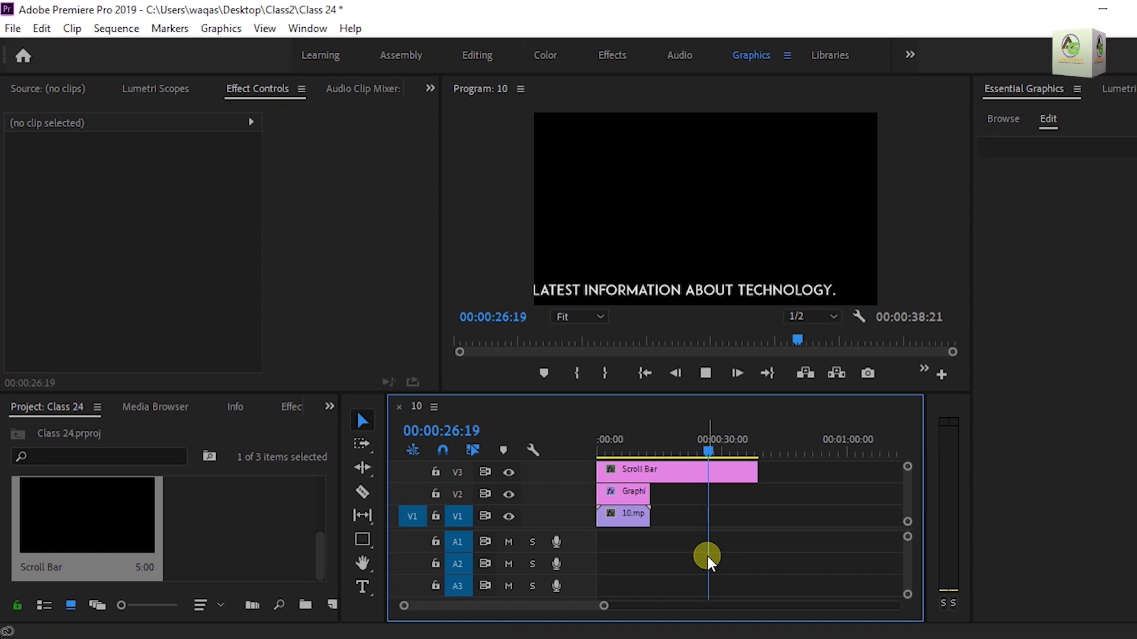
{"action": "key", "text": "space"}
{"action": "left_click_drag", "start_coordinate": [715, 460], "coordinate": [602, 465]}
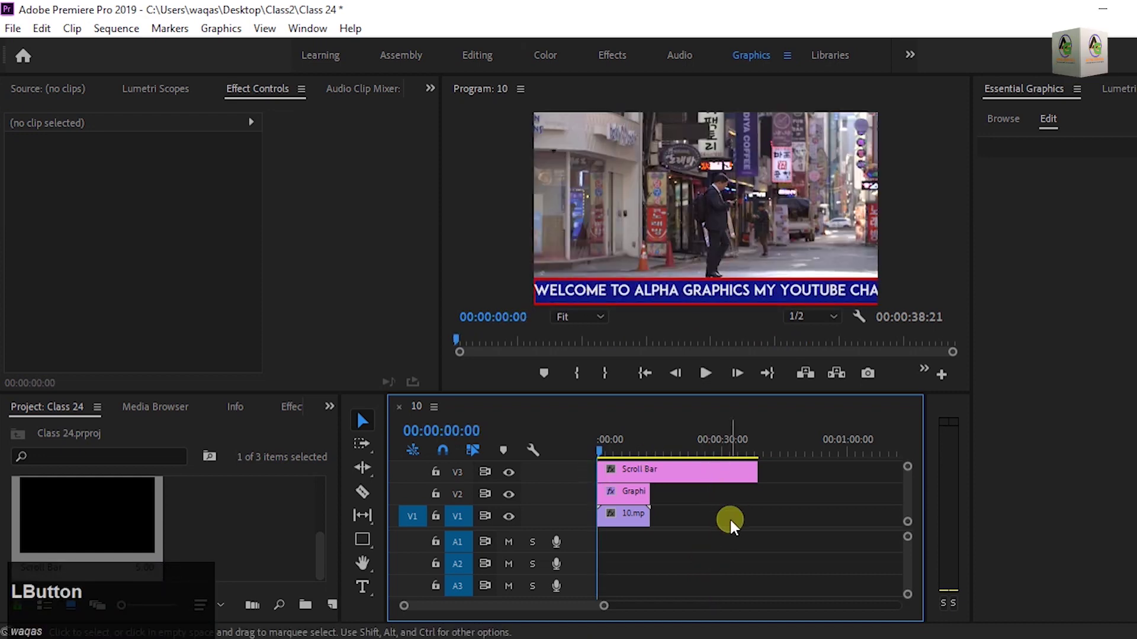
{"action": "key", "text": "space"}
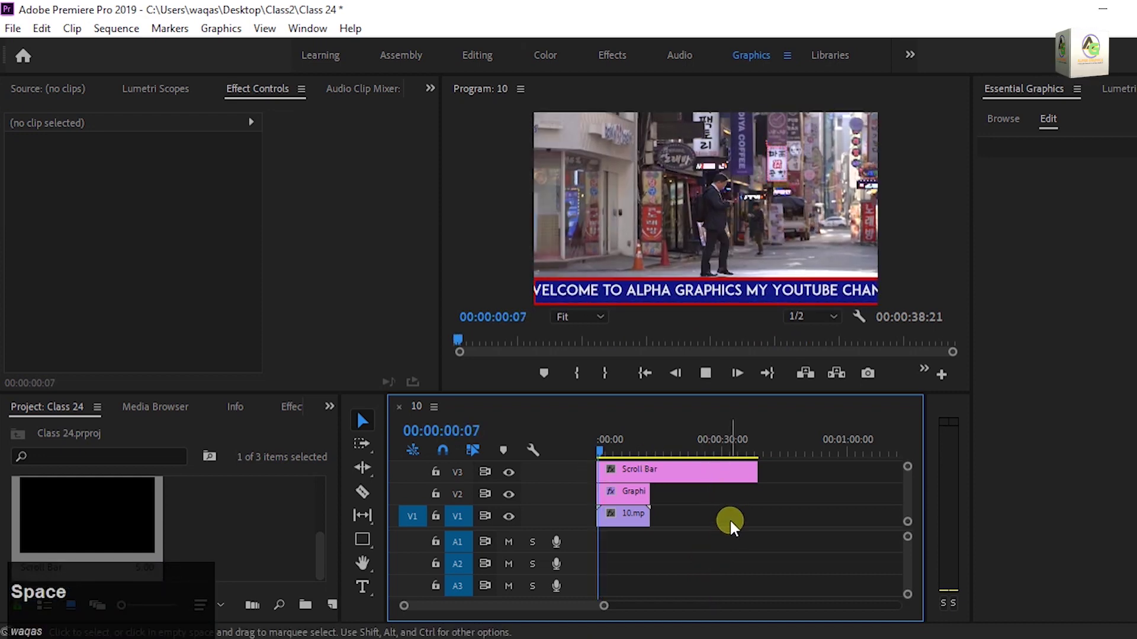
{"action": "key", "text": "space"}
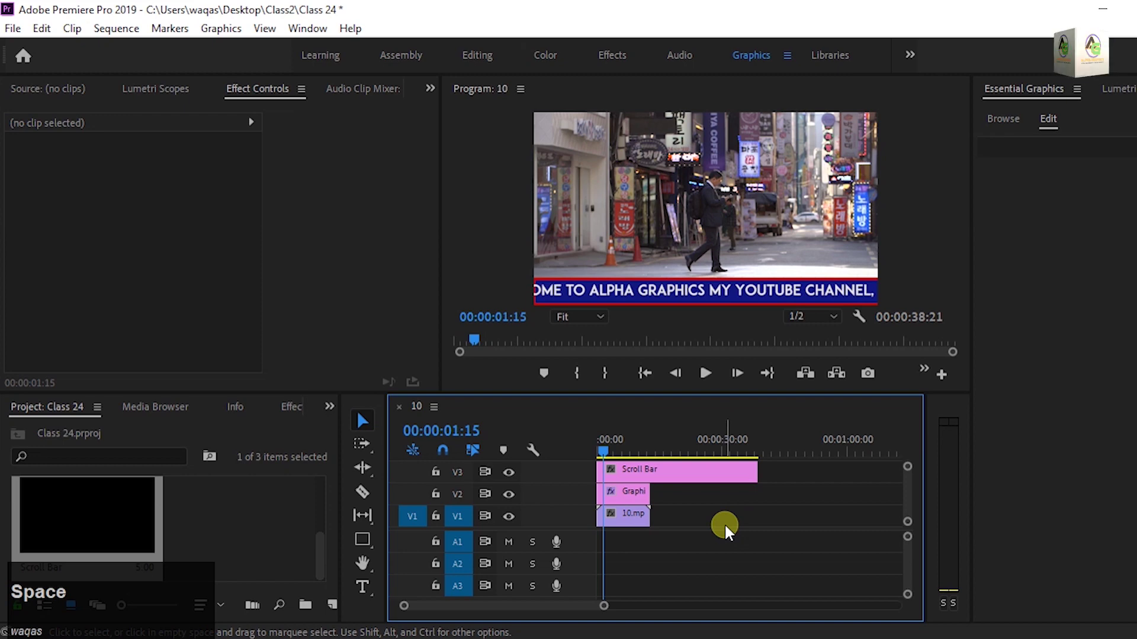